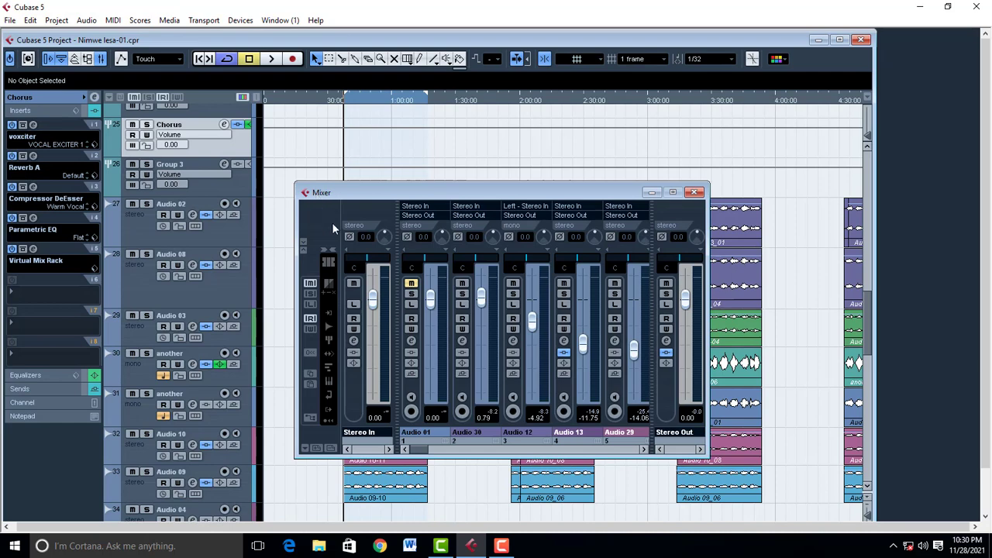
right_click(311, 208)
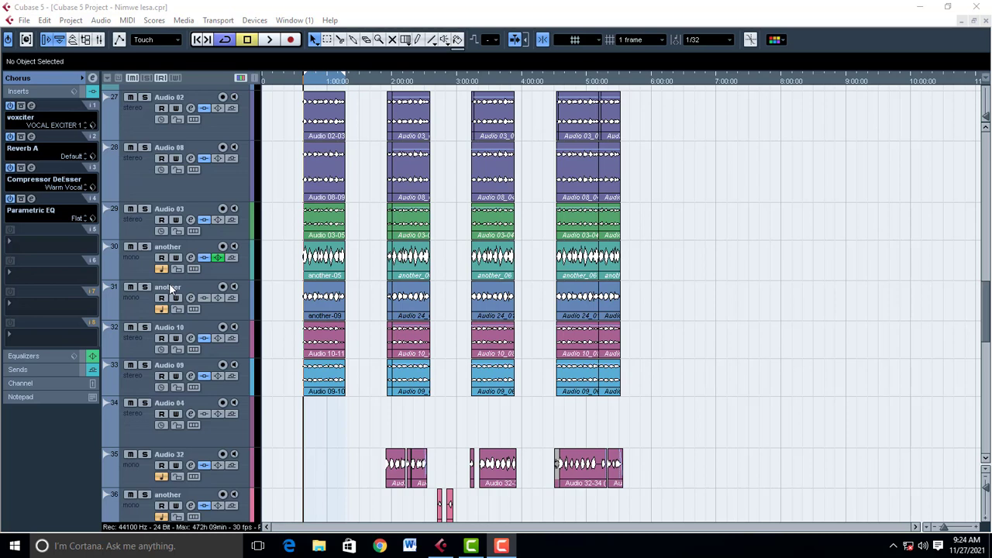
scroll(320, 206, up, 2)
scroll(320, 205, down, 2)
scroll(298, 208, up, 2)
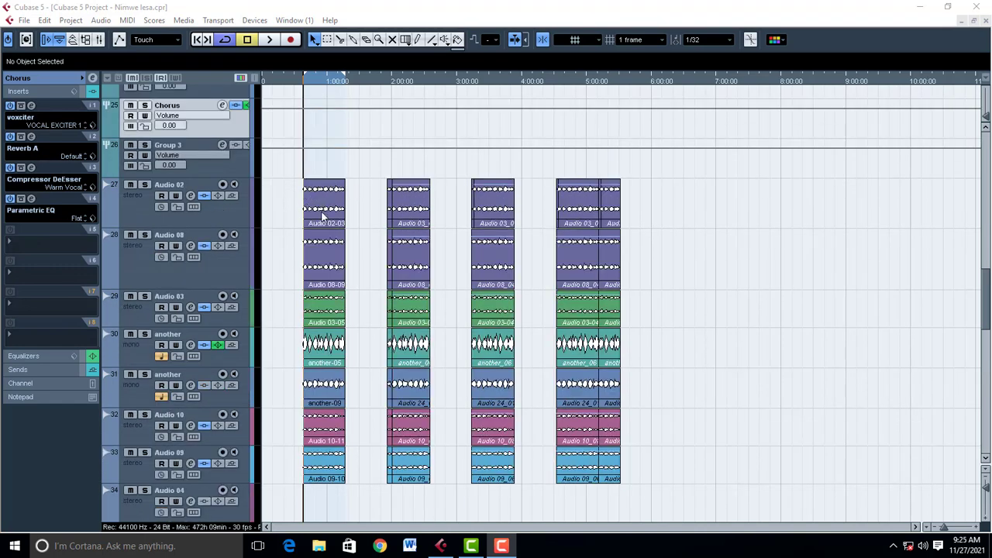
Examine the insert effects on each chorus vocal track from Audio 02 (track 27) down to Audio 09 (track 33)
click(138, 197)
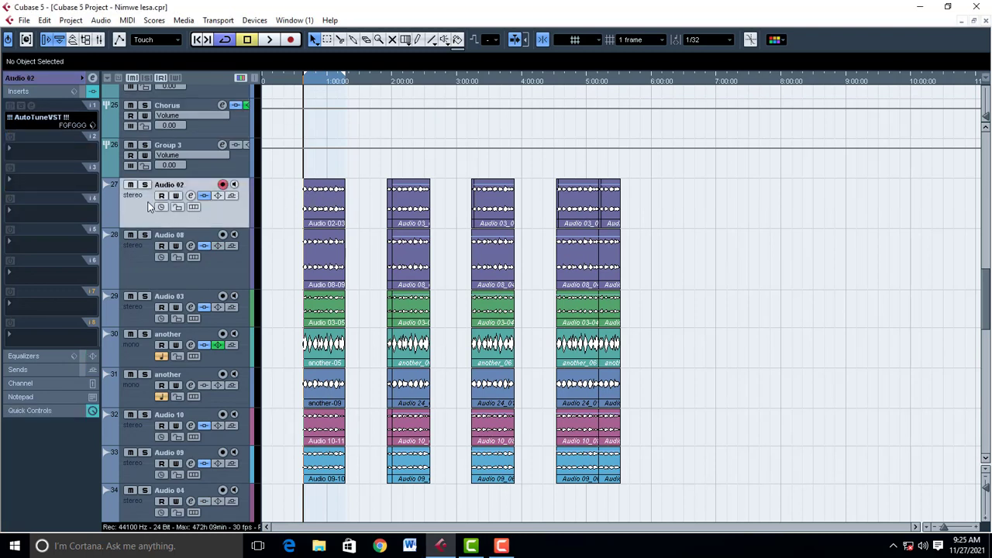
click(135, 264)
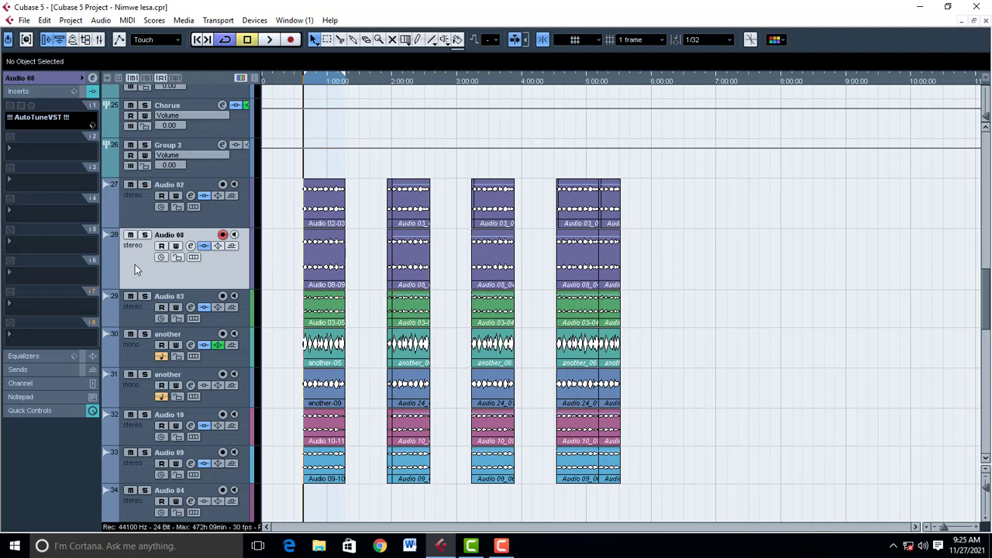
click(136, 311)
scroll(296, 319, down, 2)
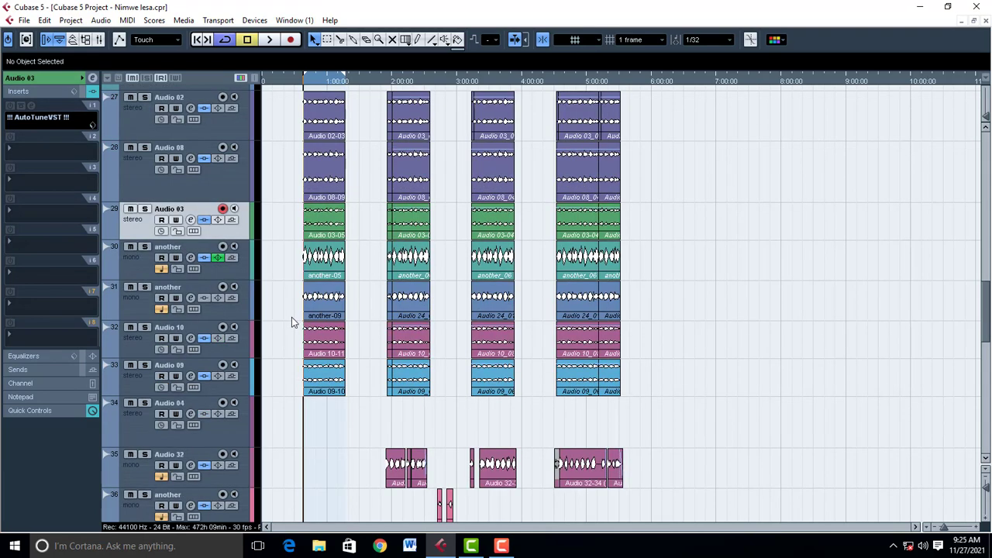
click(133, 268)
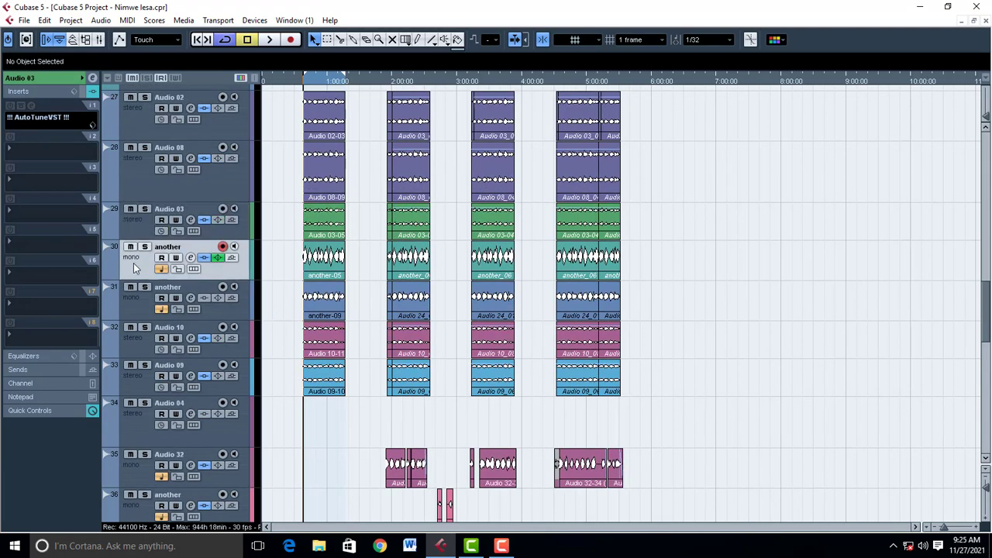
click(135, 310)
click(139, 349)
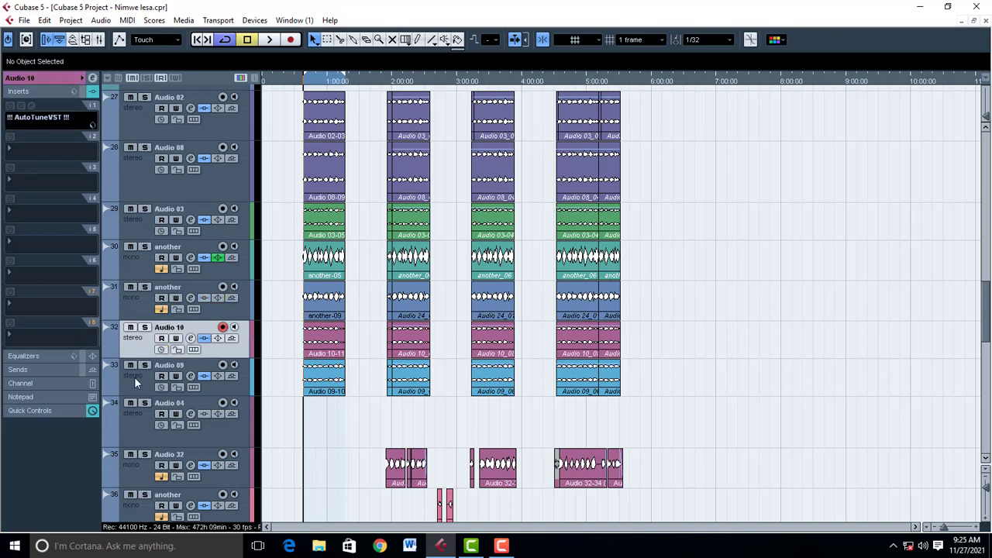
click(139, 380)
scroll(295, 278, up, 2)
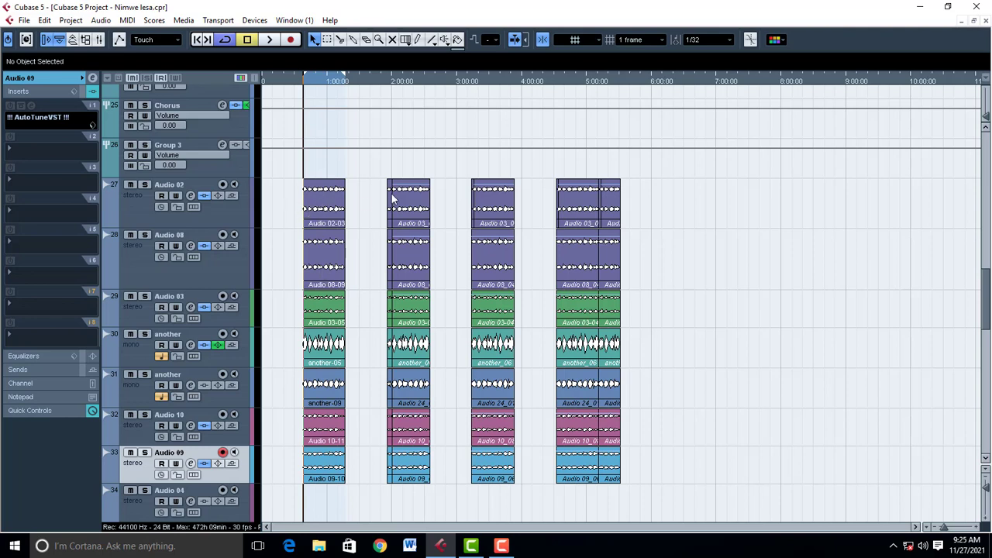
Show the basic channel settings of the Audio 02 track and centre the pan of the Audio 08 track
click(134, 209)
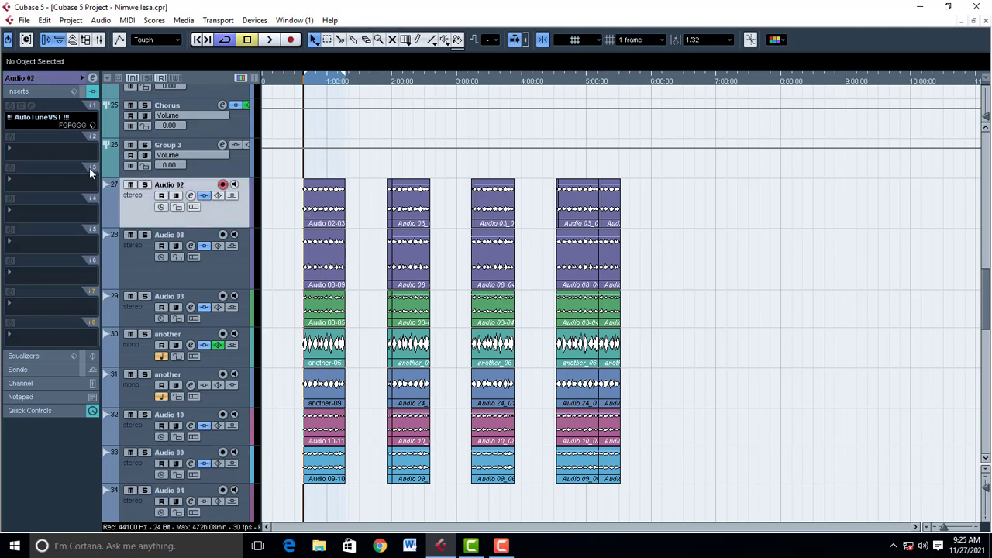
click(41, 78)
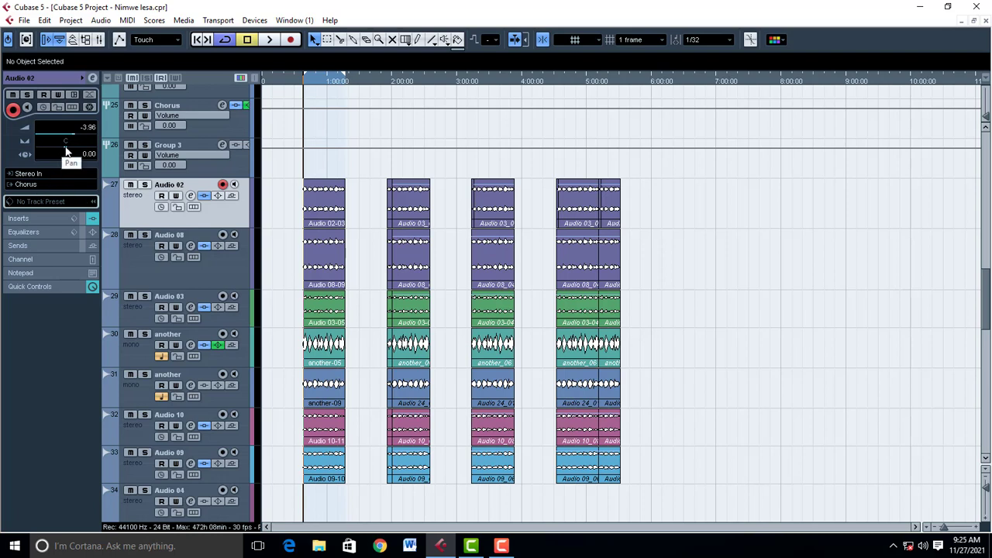
click(131, 264)
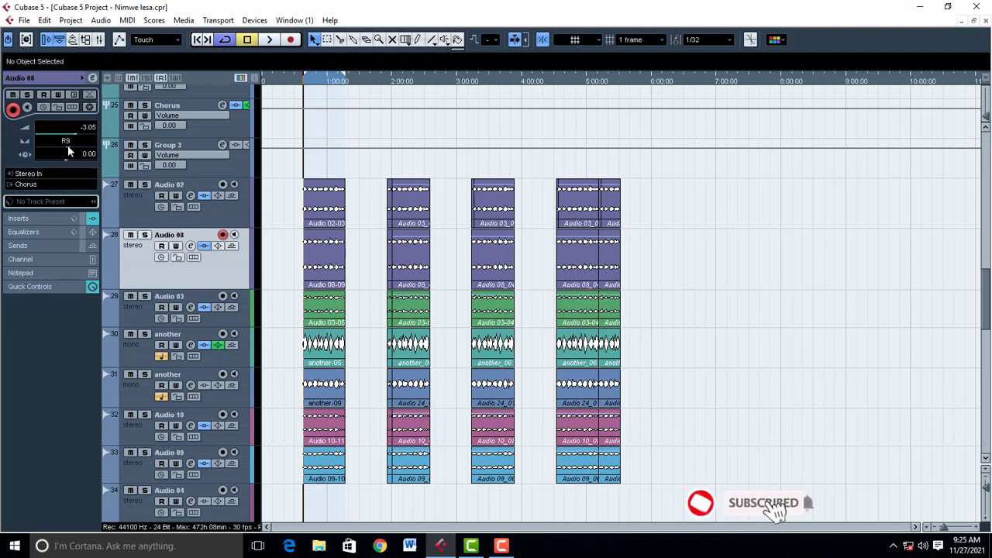
drag(68, 145, 65, 146)
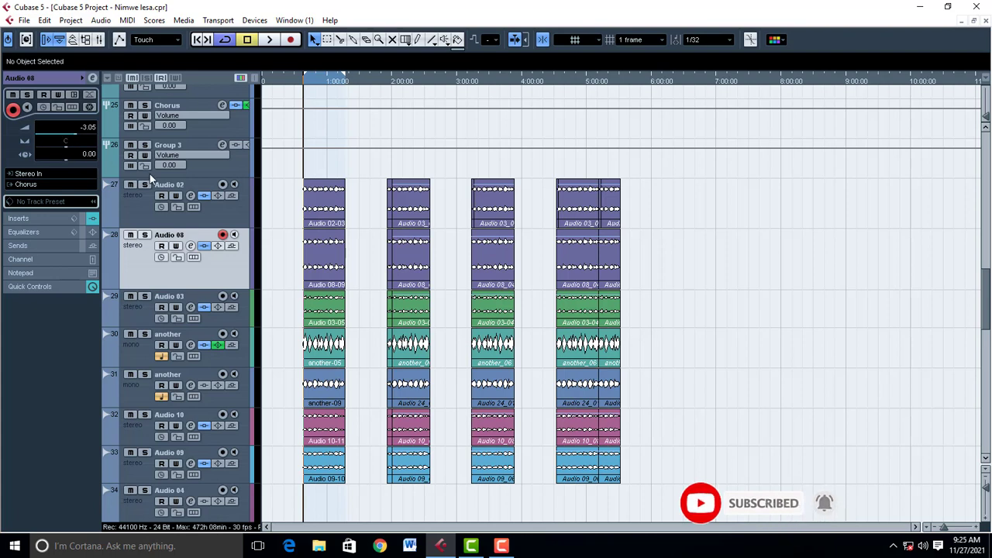
Pan the Audio 02 track to R30 and the Audio 08 track to L32, and audition the chorus
click(147, 208)
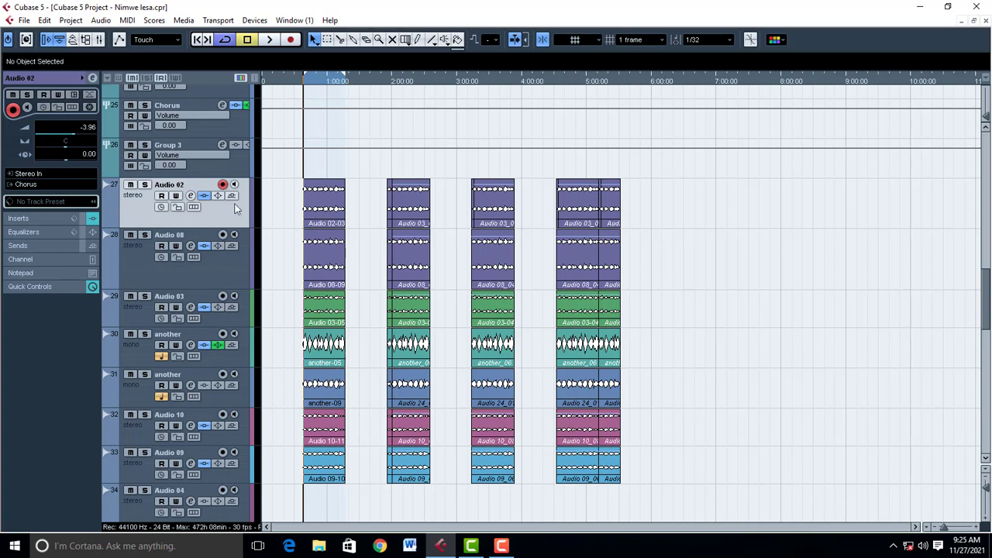
drag(66, 145, 76, 147)
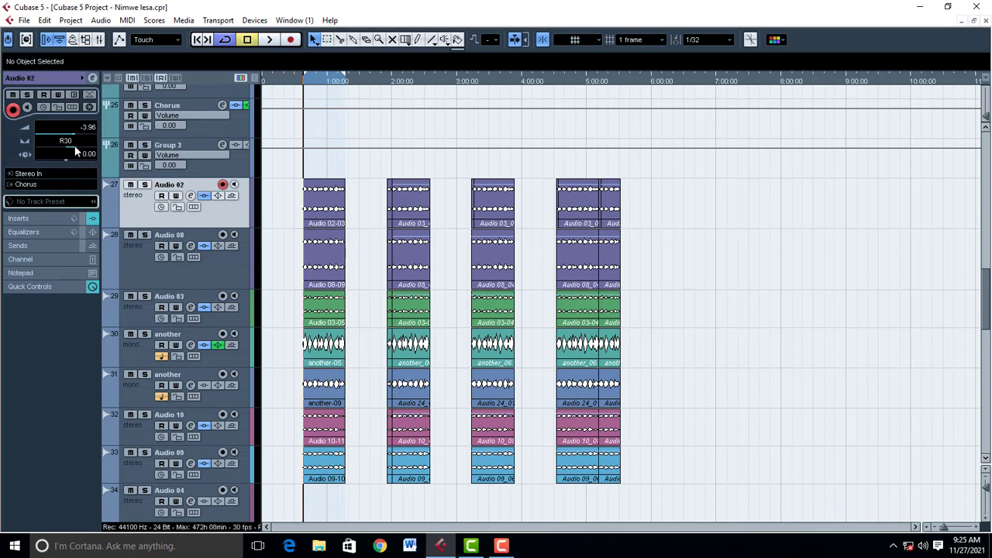
click(141, 270)
mouse_move(65, 152)
mouse_down()
mouse_move(57, 145)
mouse_move(62, 153)
mouse_up()
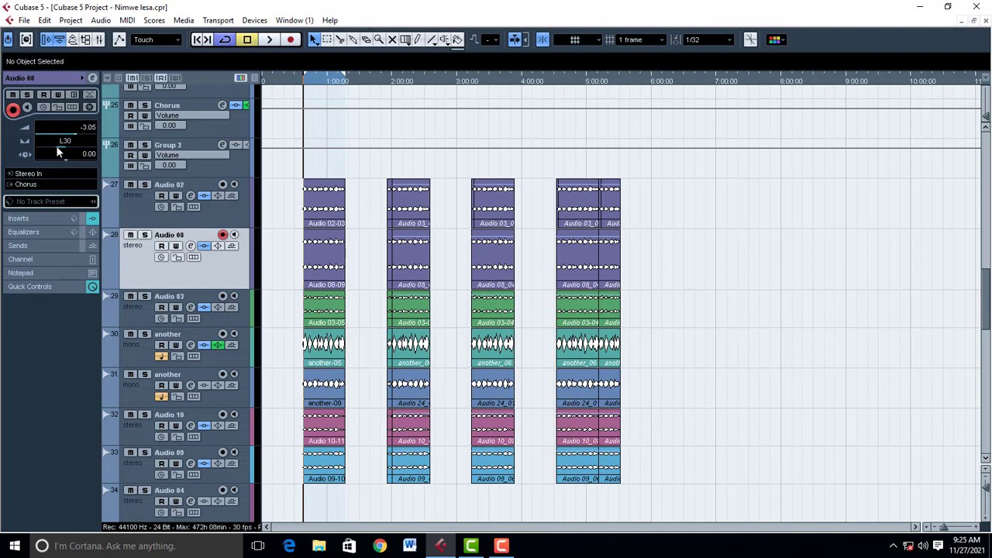
drag(58, 152, 57, 152)
key(space)
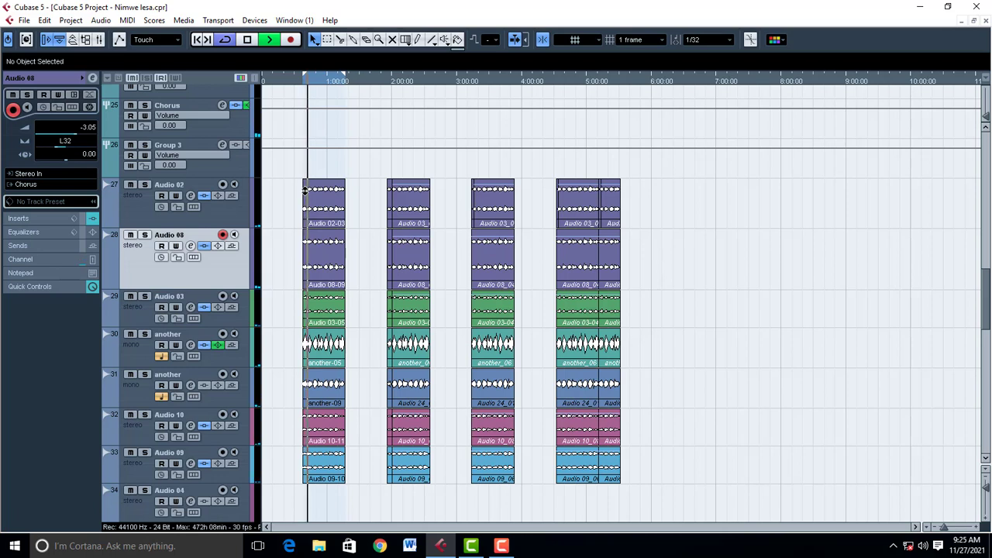
key(space)
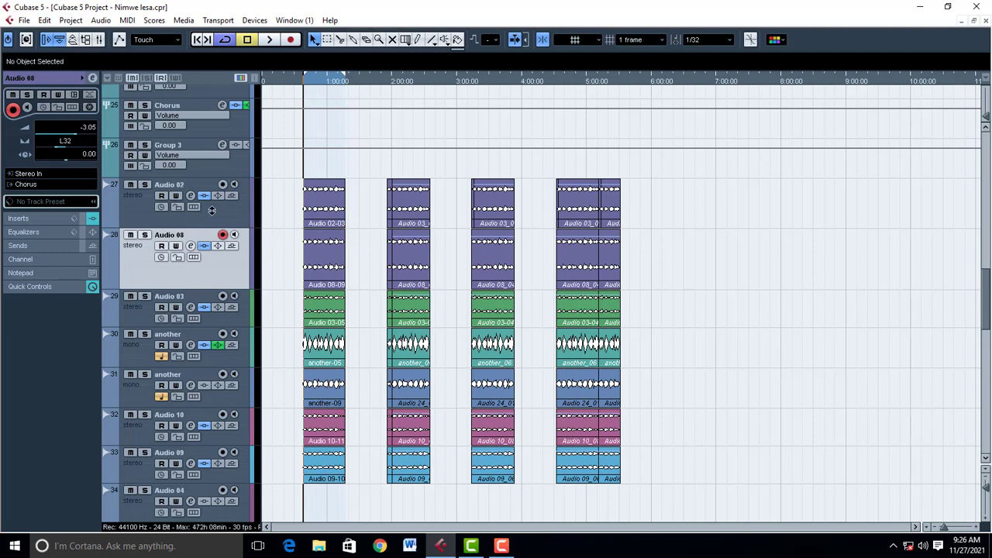
Solo the Audio 02 and Audio 08 tracks, audition them together briefly, and clear both solos
drag(292, 181, 653, 263)
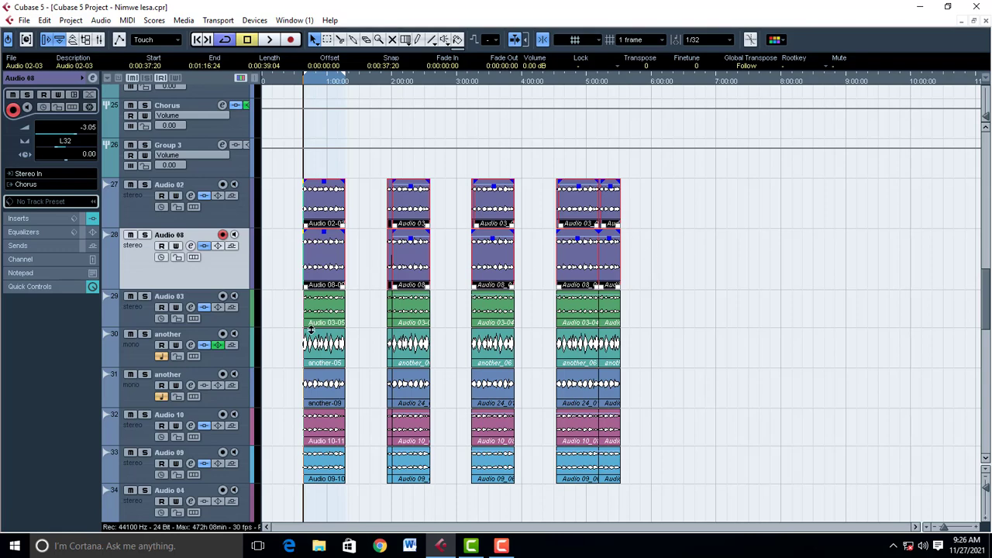
click(283, 277)
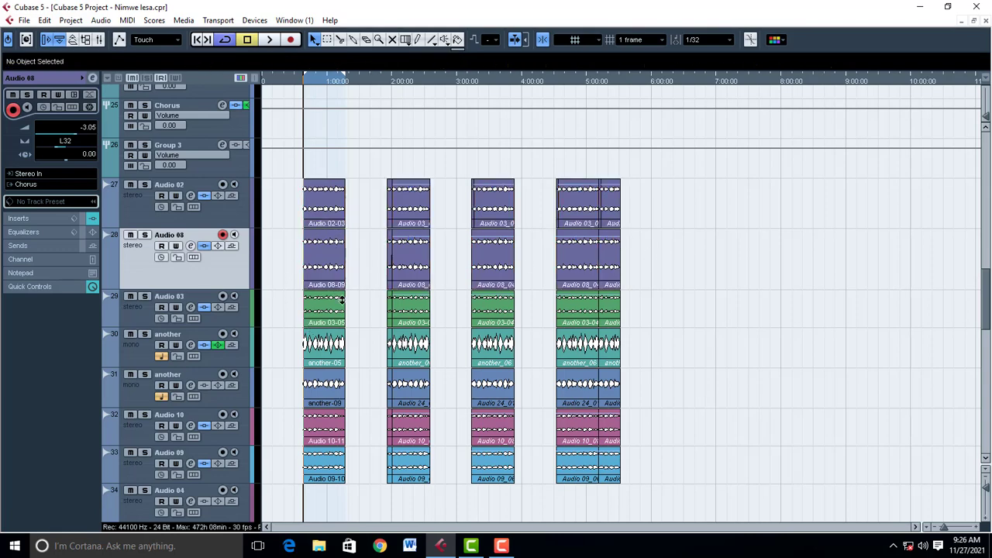
scroll(342, 300, down, 2)
scroll(323, 172, up, 2)
click(144, 234)
click(145, 184)
key(space)
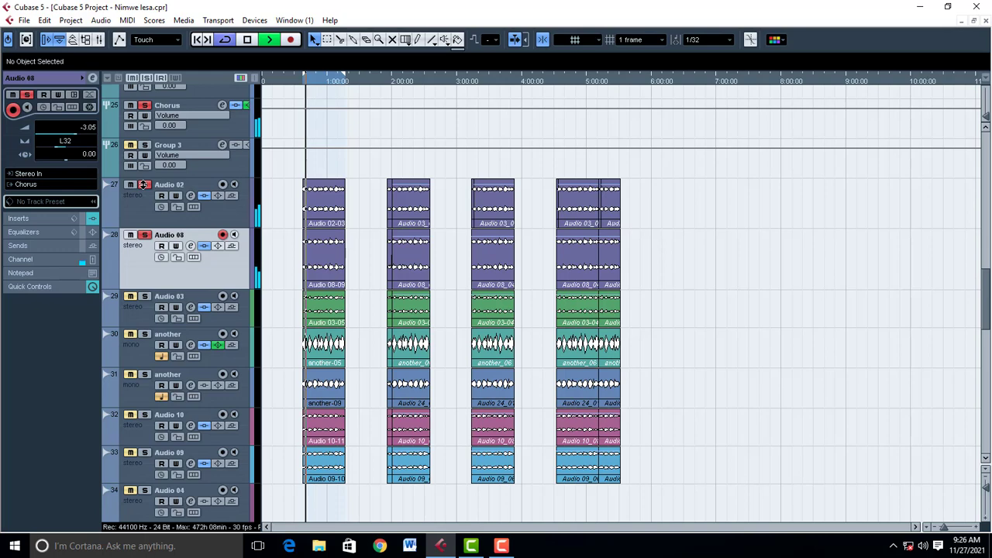
key(space)
click(144, 184)
click(144, 234)
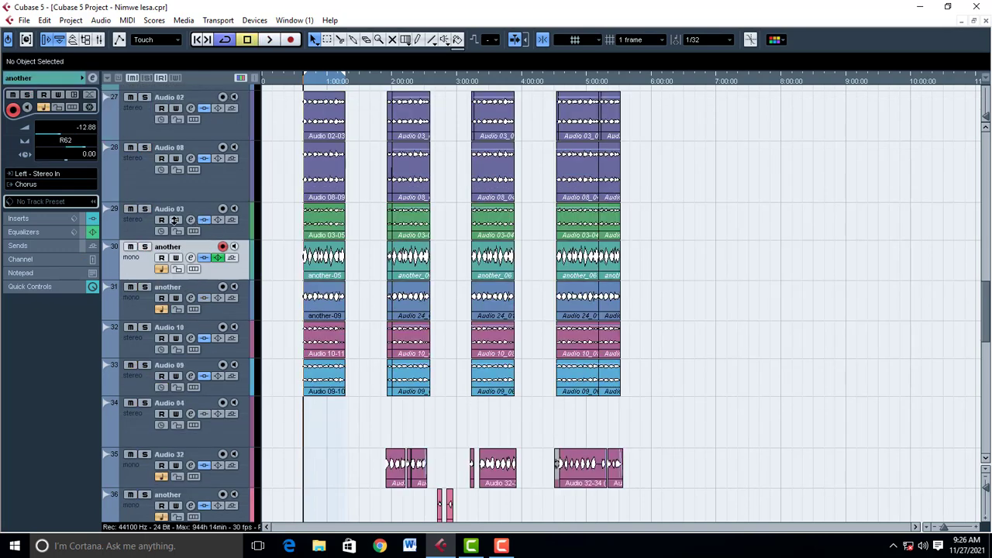
Fine-tune the left-side pan of the Audio 03 track and set the pan of the track 30 vocal to R45
scroll(135, 225, down, 2)
click(134, 225)
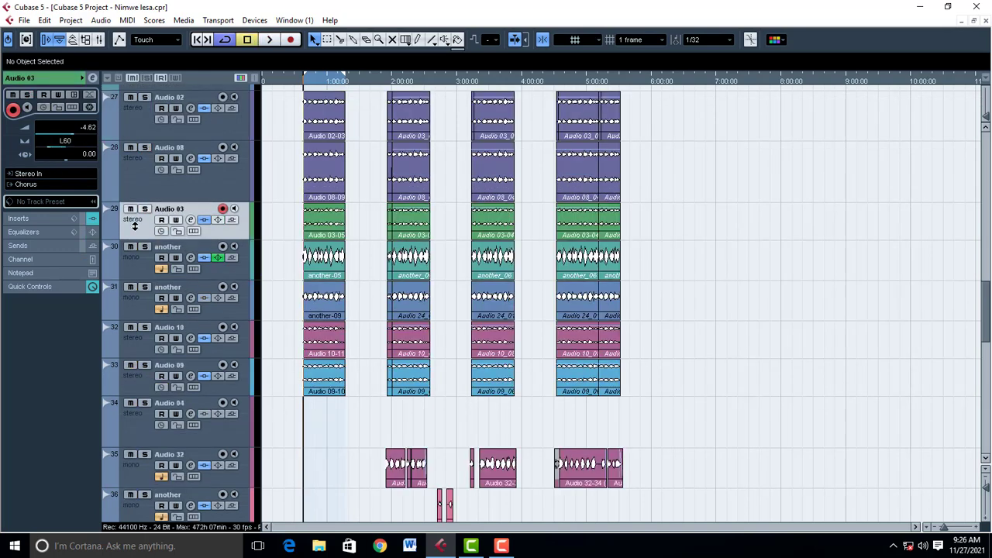
drag(53, 147, 54, 145)
drag(54, 145, 54, 146)
click(136, 258)
drag(83, 147, 78, 147)
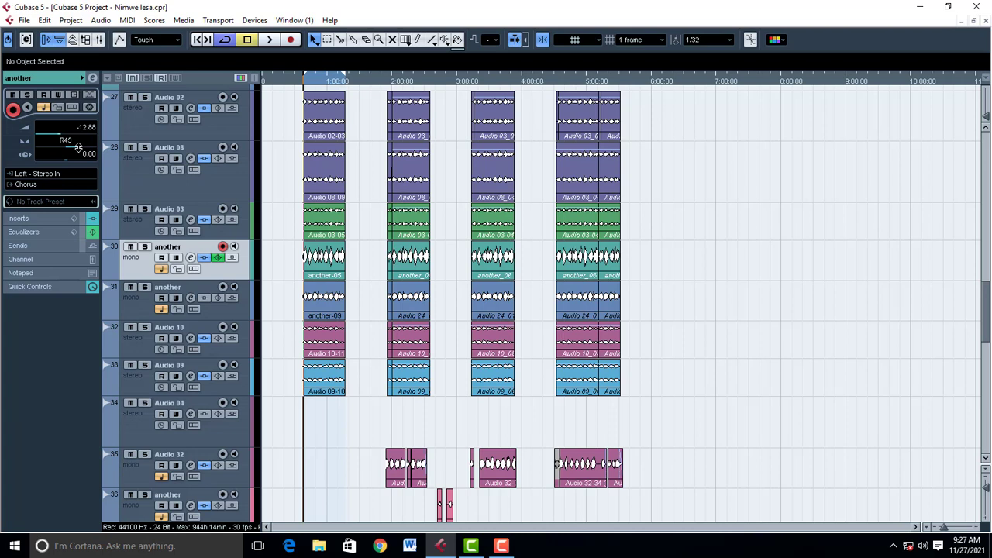
Check the pan of track 31, nudge the Audio 10 track's pan slightly towards centre, and select the Audio 09 track
click(135, 306)
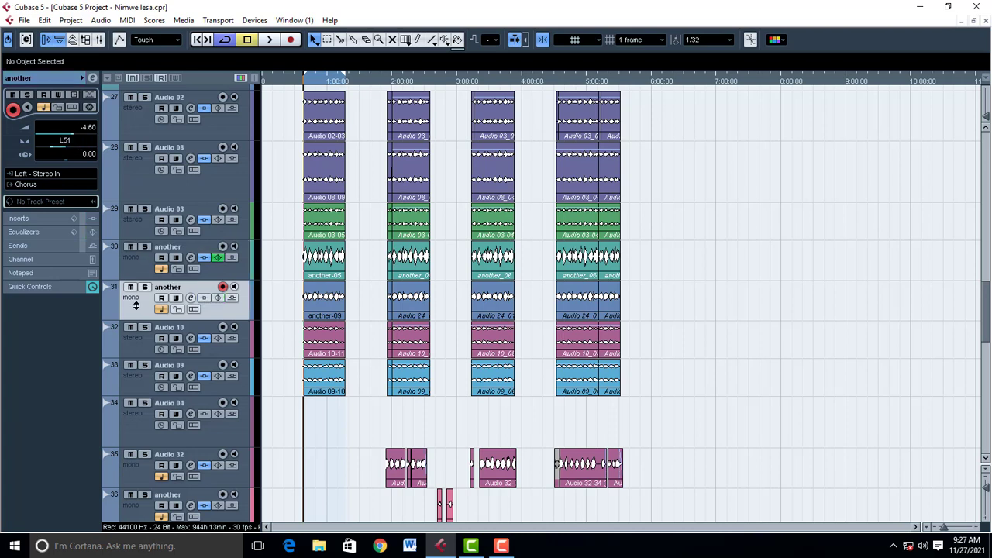
click(135, 344)
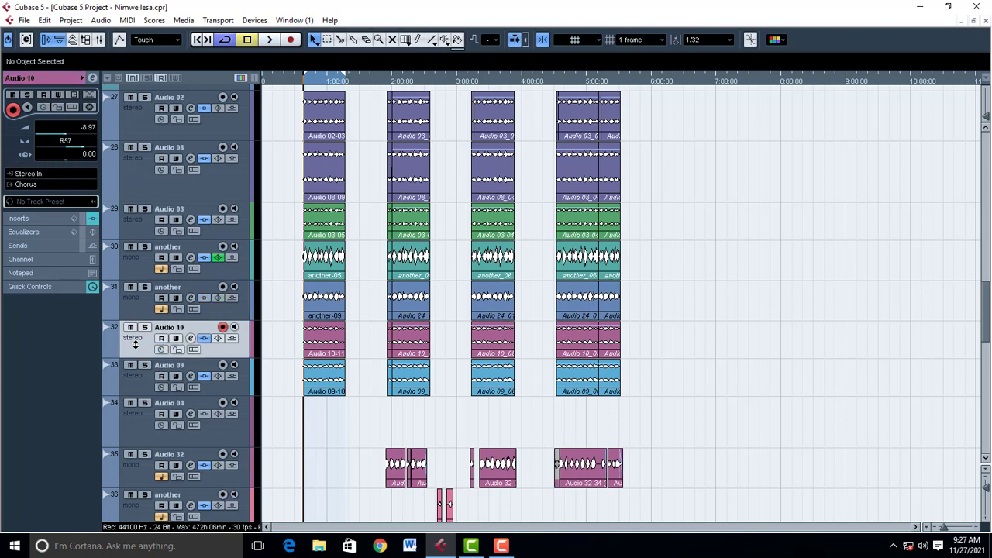
drag(82, 147, 80, 147)
click(198, 394)
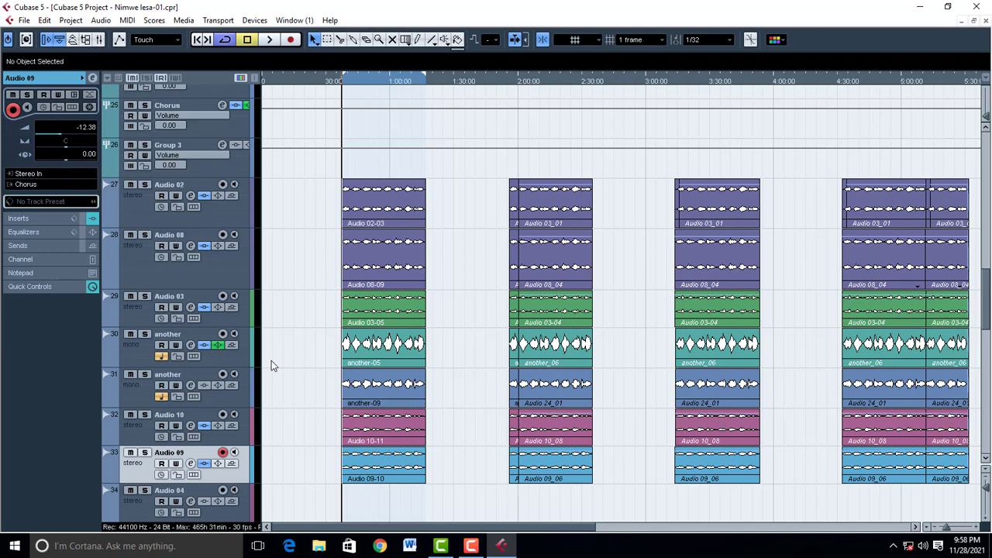
Play the chorus and audition track 31 and Audio 03 in solo to compare their stereo placement
key(space)
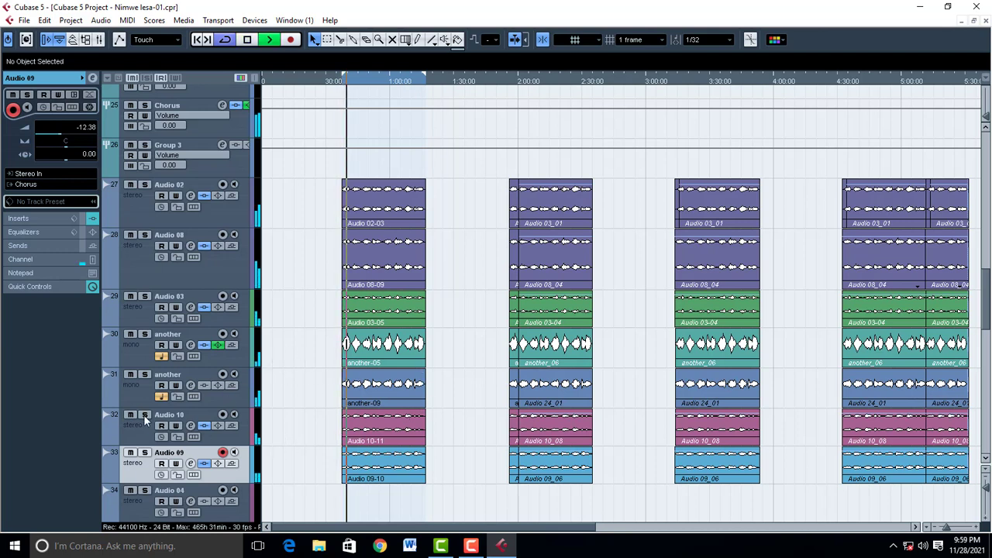
click(144, 375)
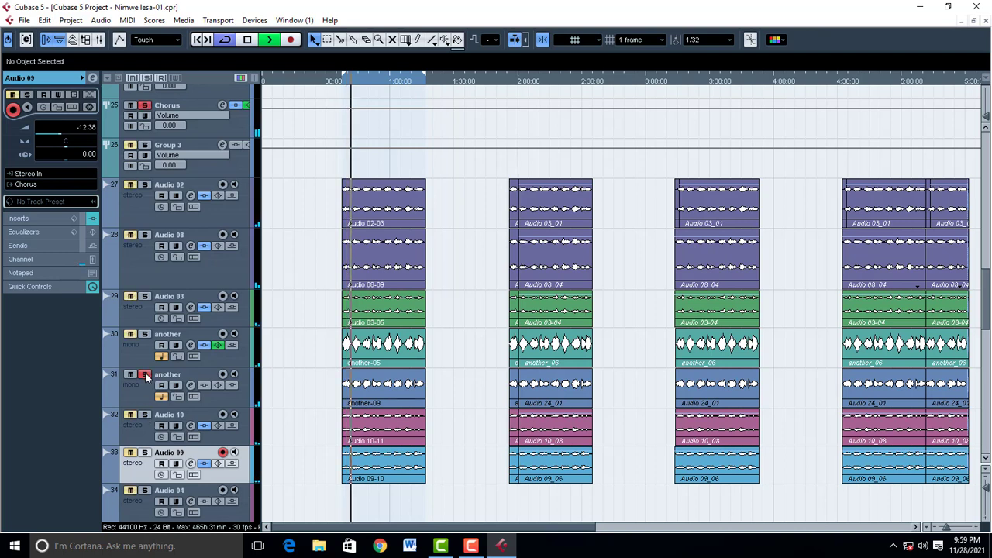
click(144, 375)
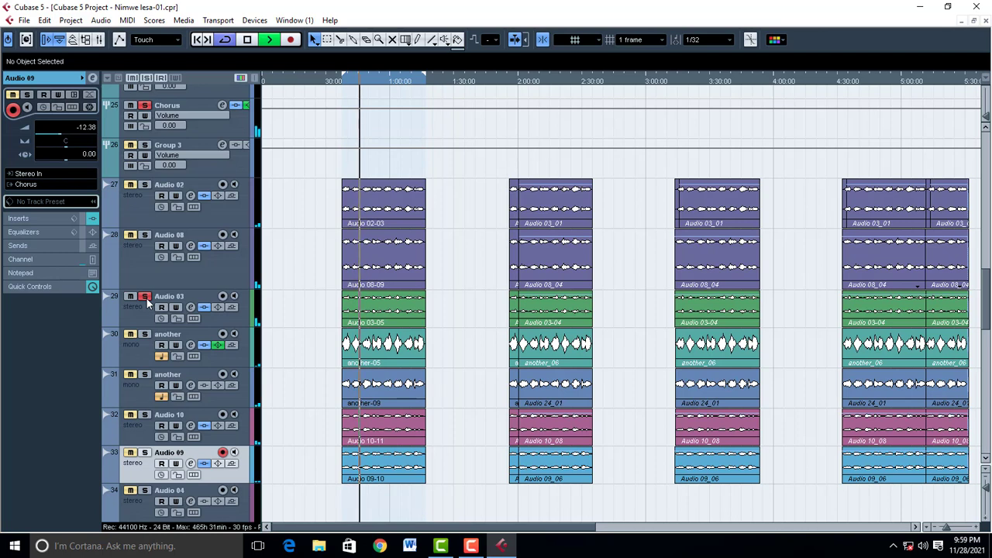
key(space)
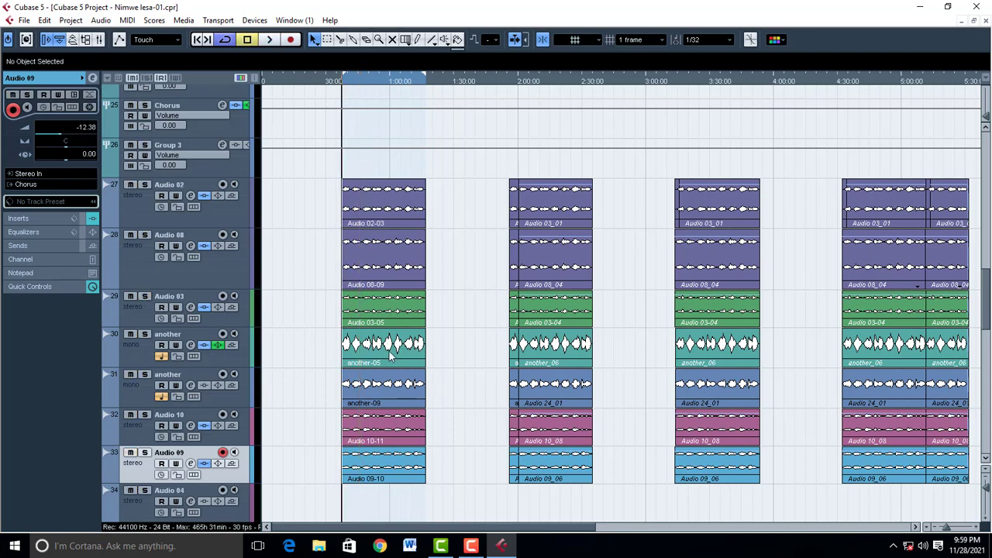
Lower the volume of the first clip on track 30, another-05, to -3.00 dB while the chorus plays
key(space)
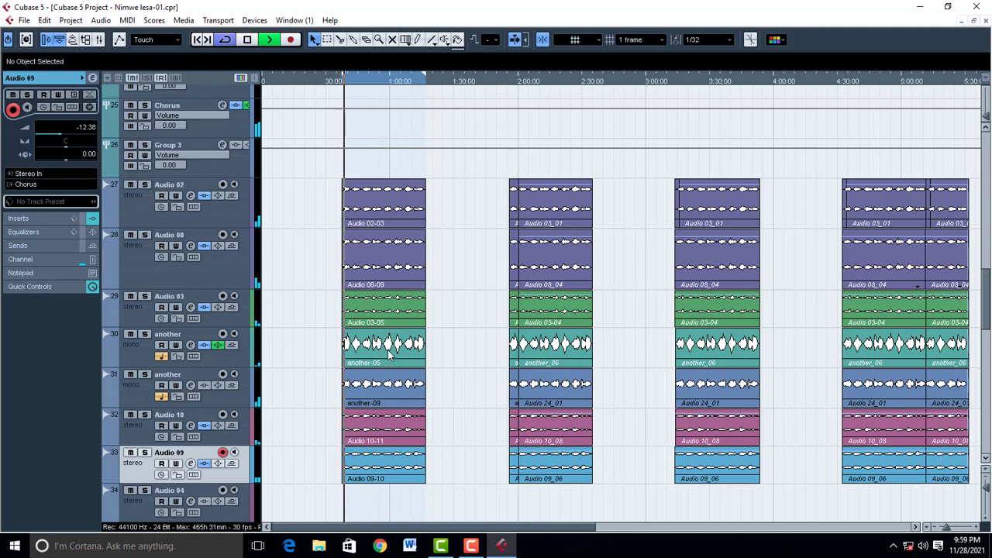
click(376, 356)
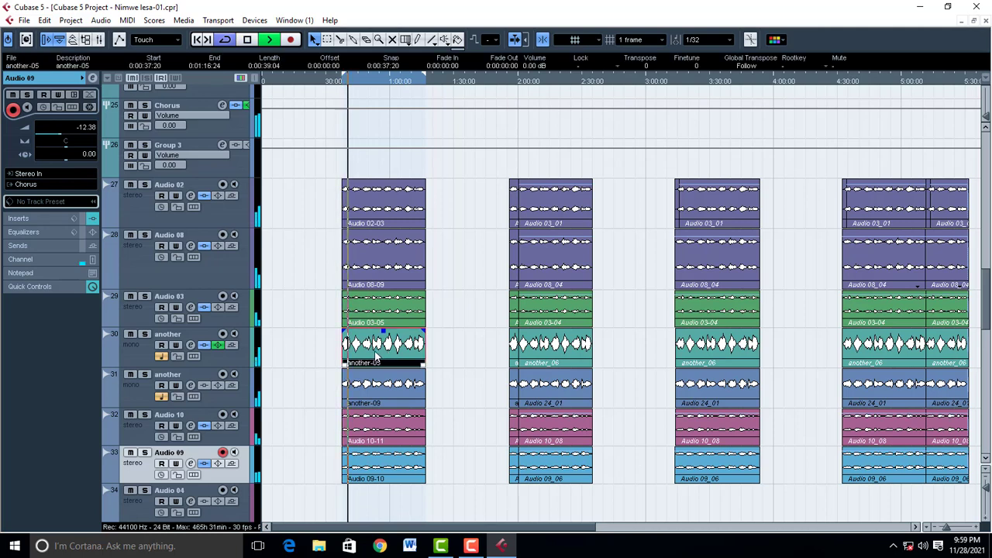
scroll(534, 66, down, 3)
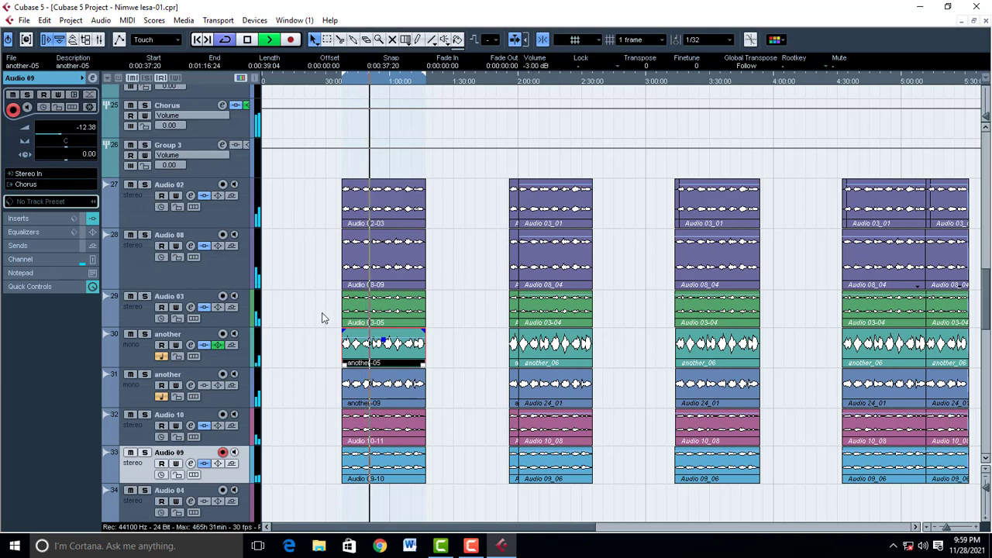
key(space)
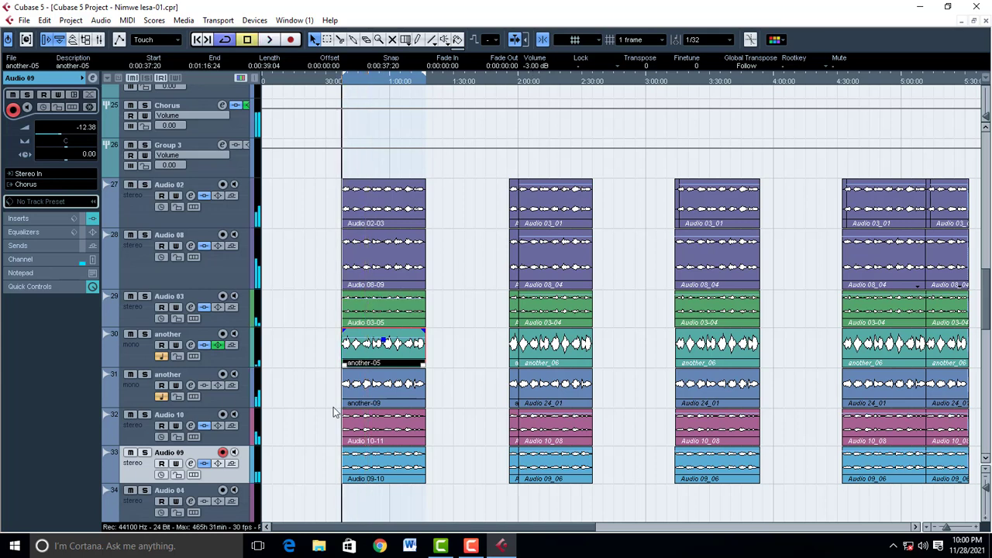
Lower the volume of the first clip on track 31, another-09, to -3.00 dB while the chorus plays
click(390, 398)
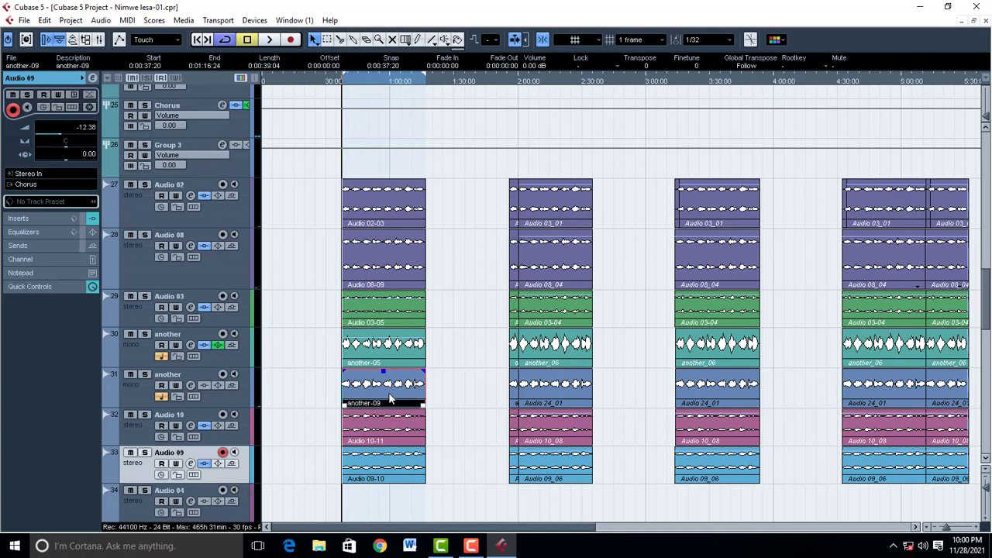
scroll(531, 67, down, 2)
key(space)
scroll(531, 67, down, 1)
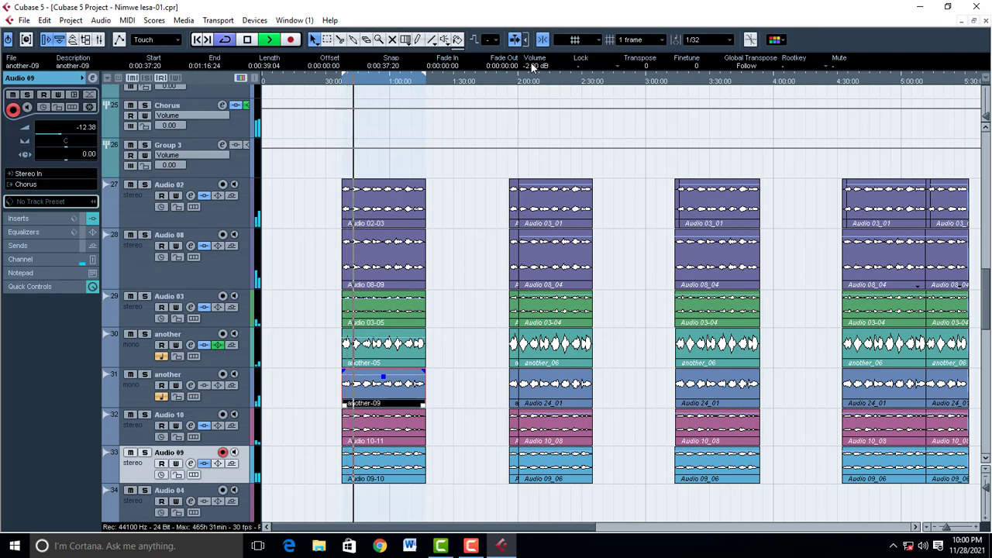
scroll(532, 67, down, 1)
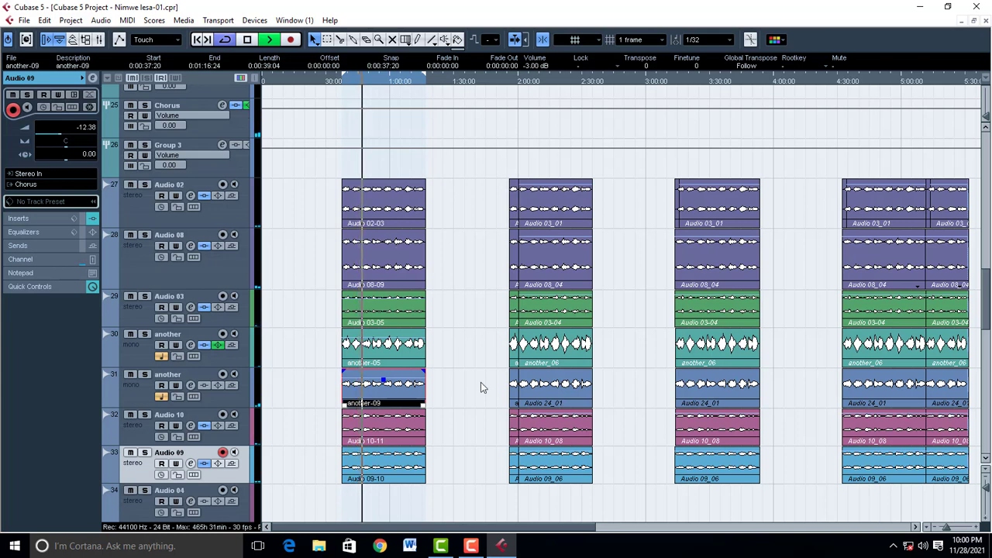
Audition the Audio 10 track in solo and lower its first clip, Audio 10-11, to -2.00 dB during playback
click(144, 415)
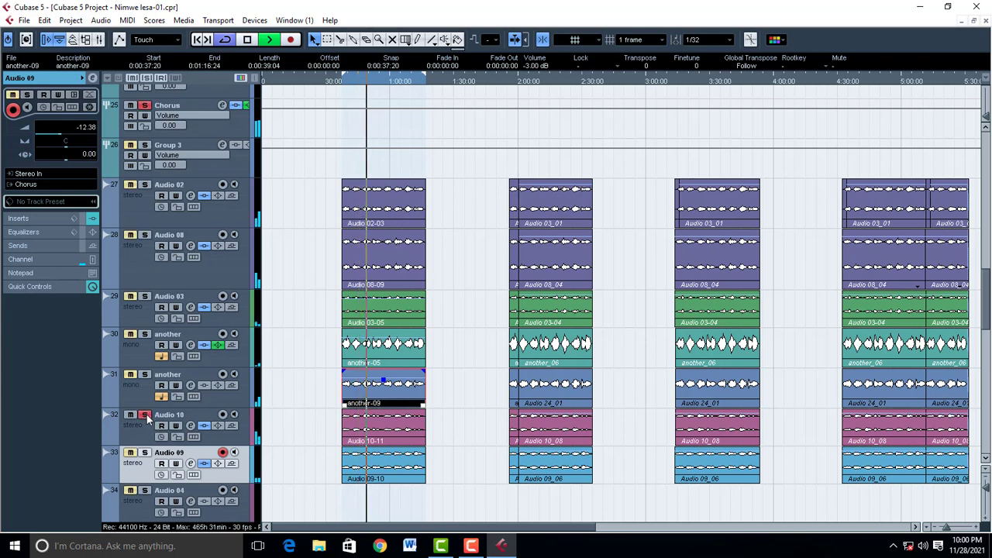
click(145, 415)
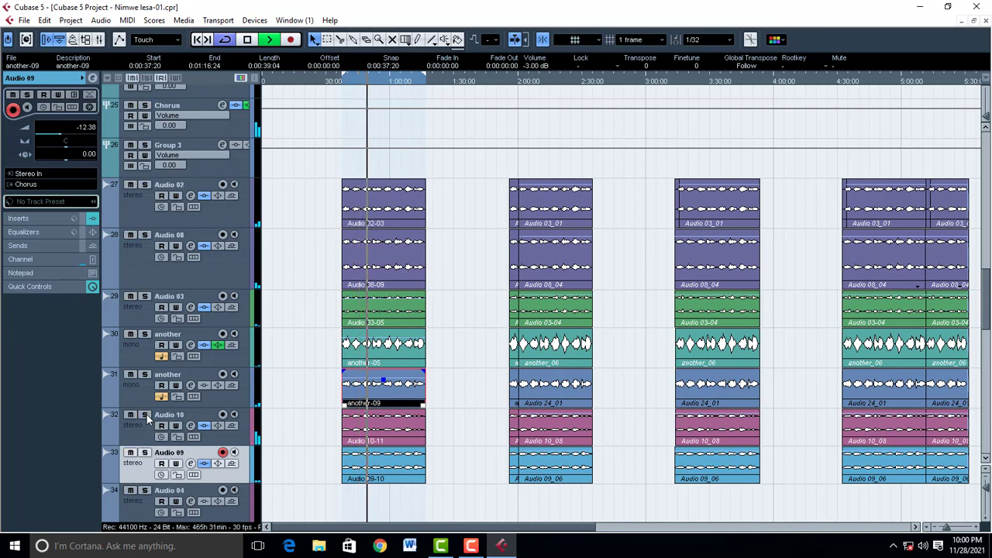
key(space)
click(394, 437)
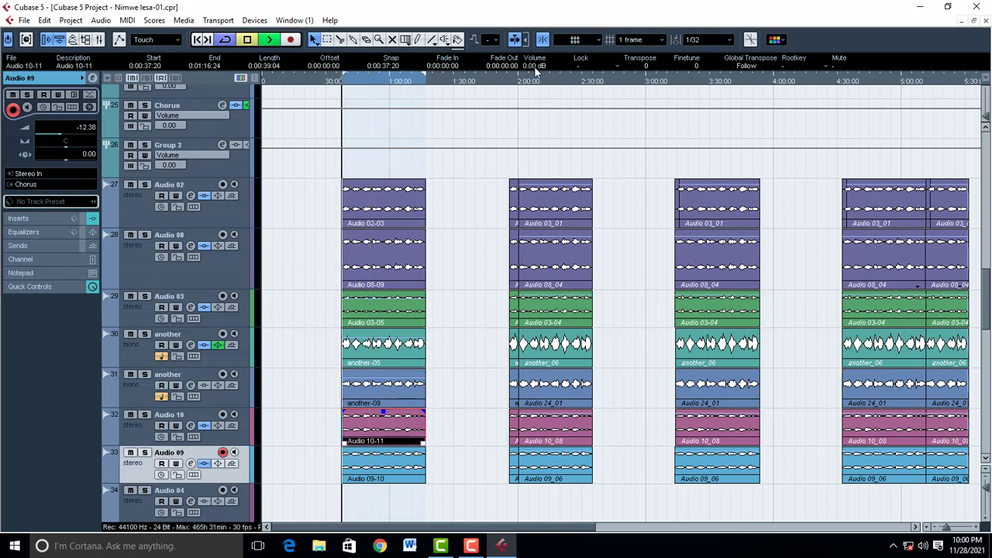
key(space)
scroll(535, 66, down, 1)
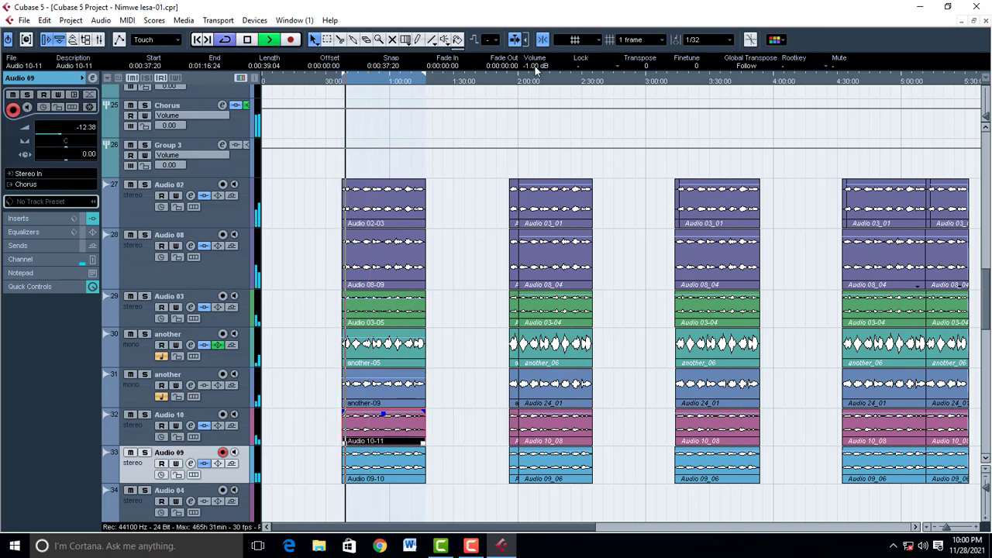
scroll(534, 67, down, 1)
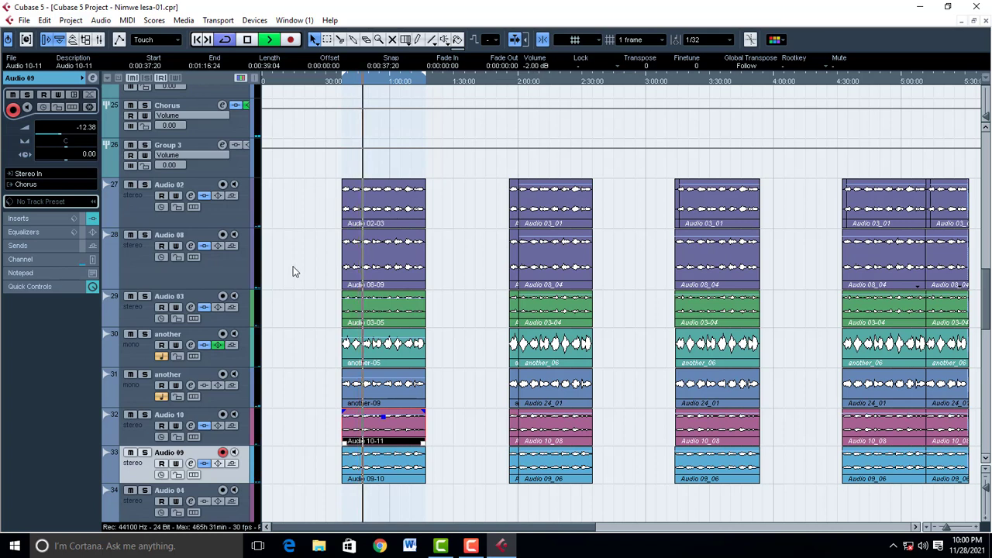
click(454, 311)
key(space)
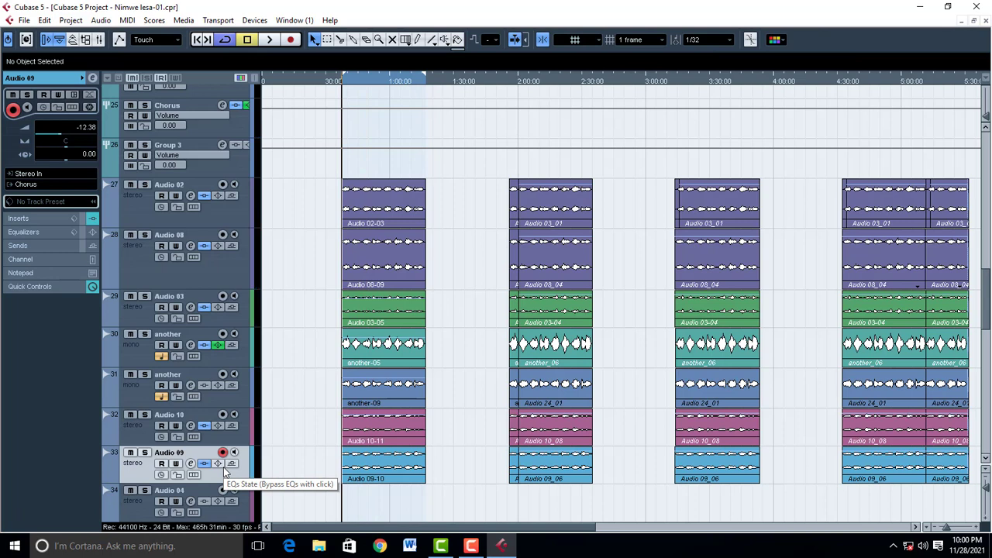
Audition the Audio 09 track in solo and raise its first clip, Audio 09-10, to 2.00 dB
click(145, 453)
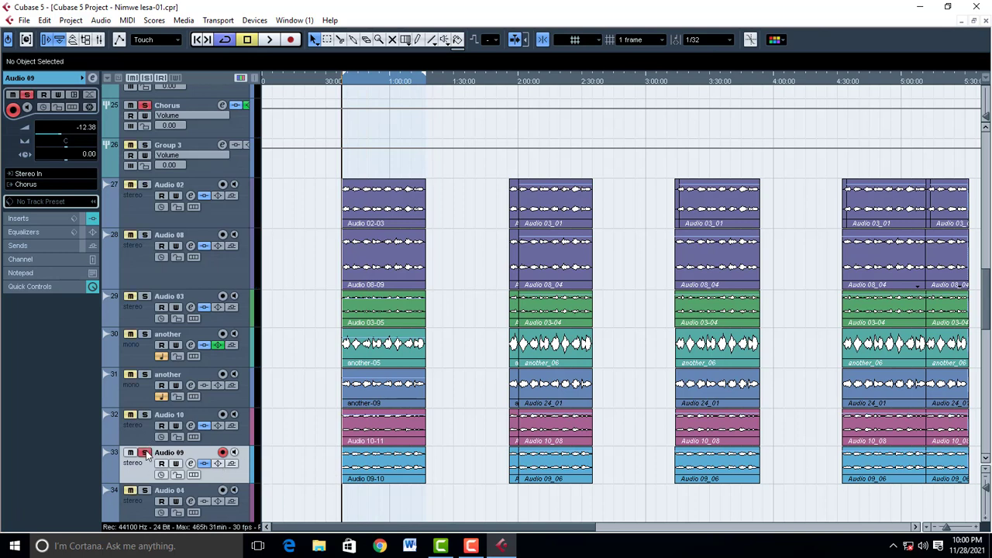
key(space)
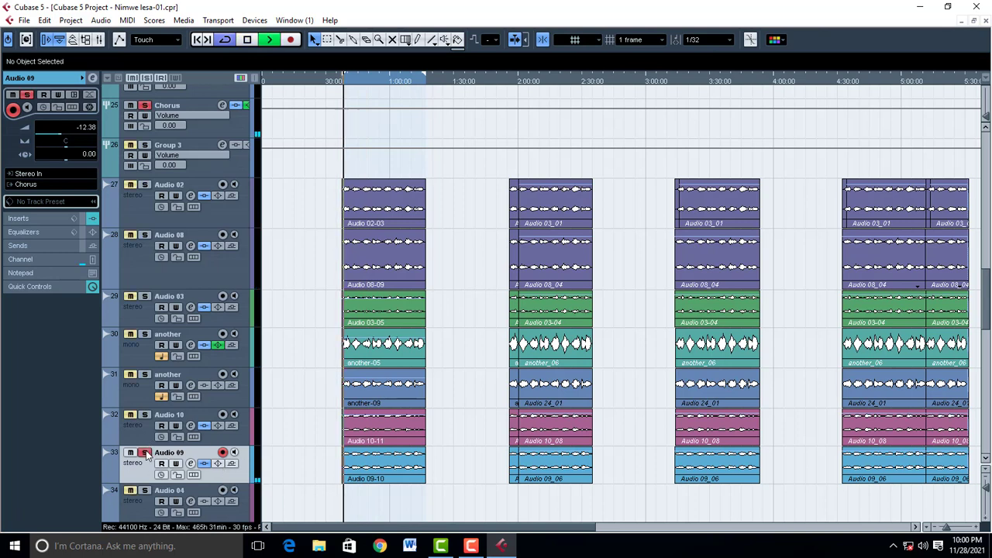
click(144, 452)
click(403, 465)
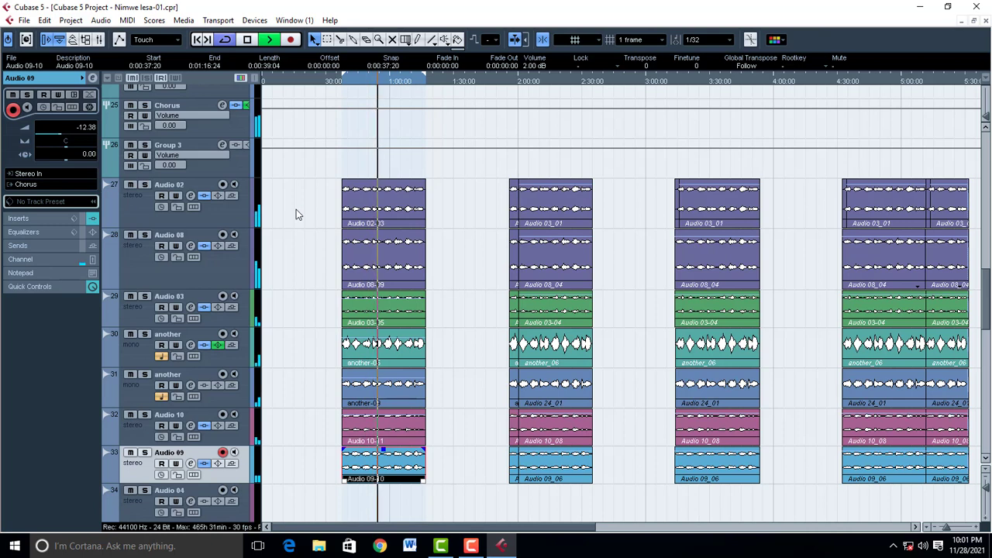
click(302, 248)
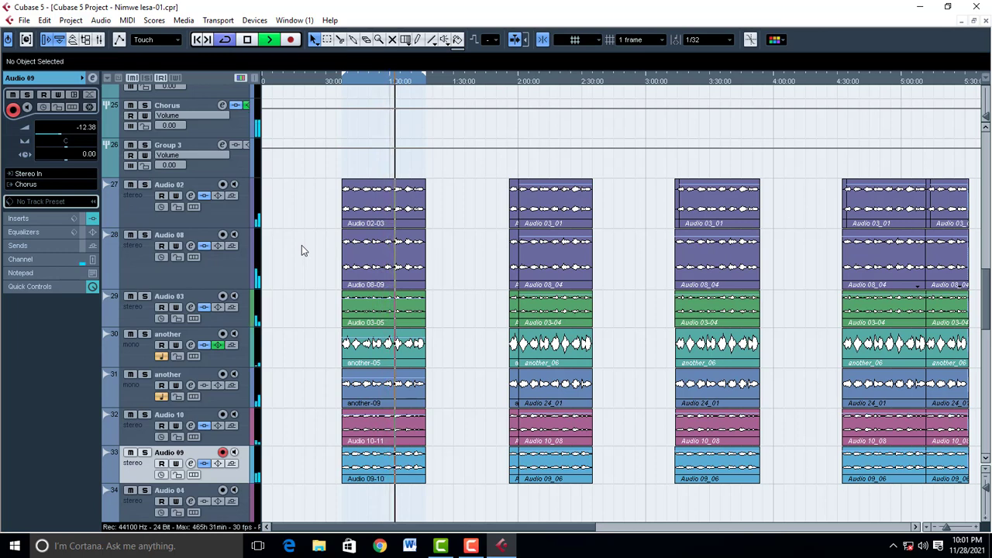
Listen to the chorus balance and audition the Audio 02 and Audio 08 tracks in solo
scroll(301, 245, up, 5)
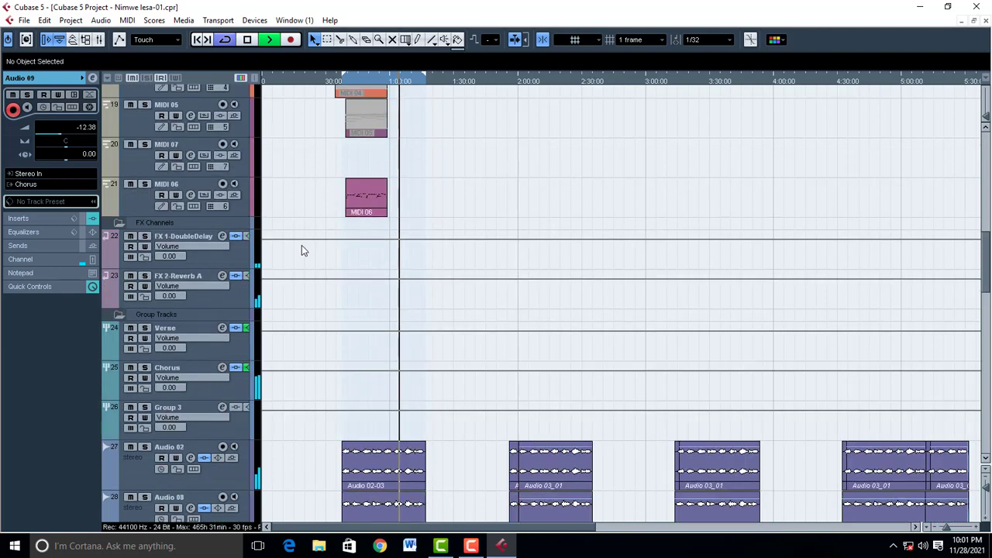
scroll(302, 250, down, 5)
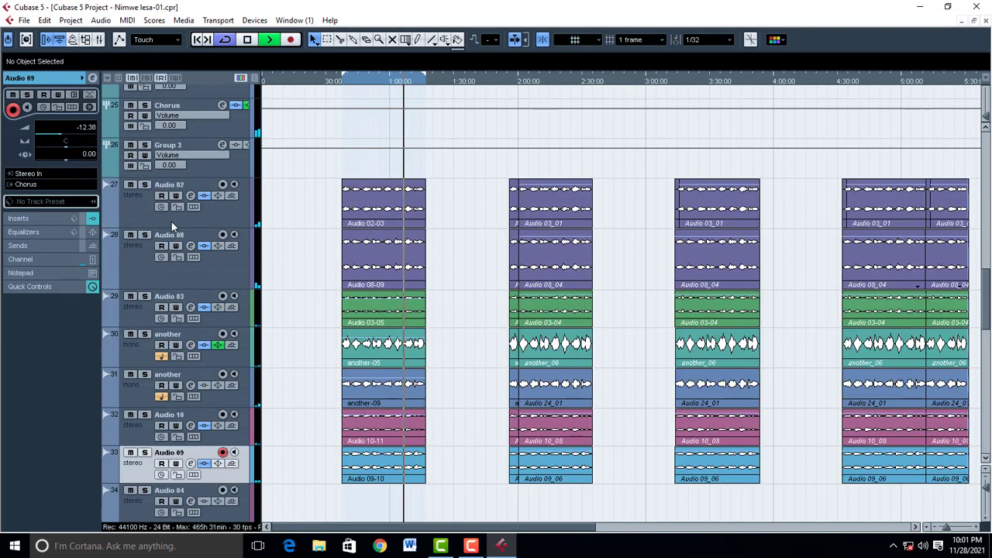
click(143, 185)
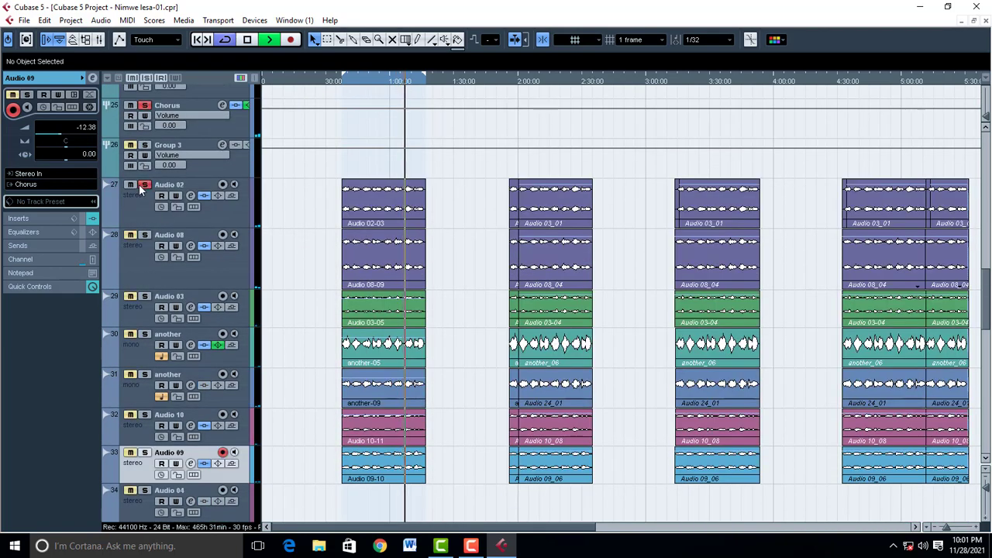
click(144, 235)
click(144, 235)
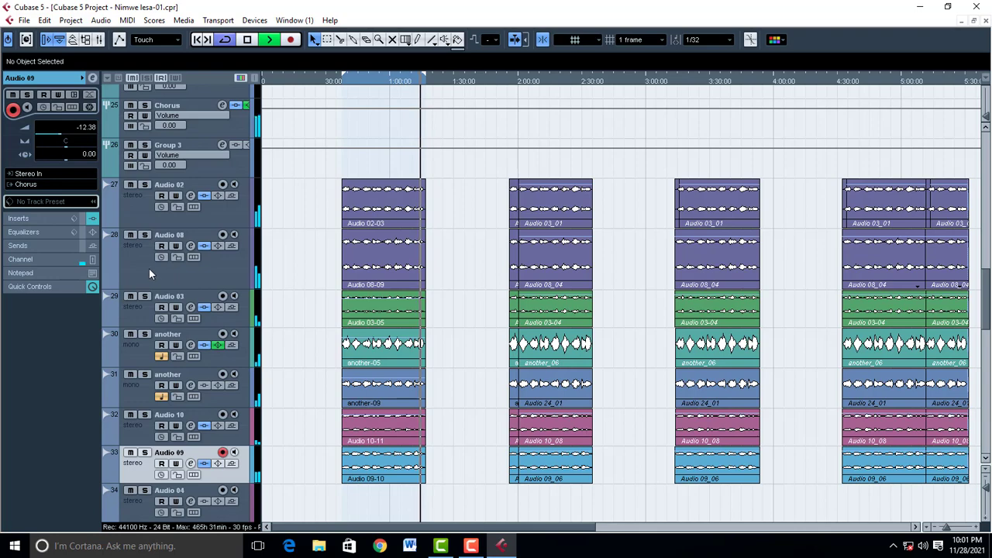
key(space)
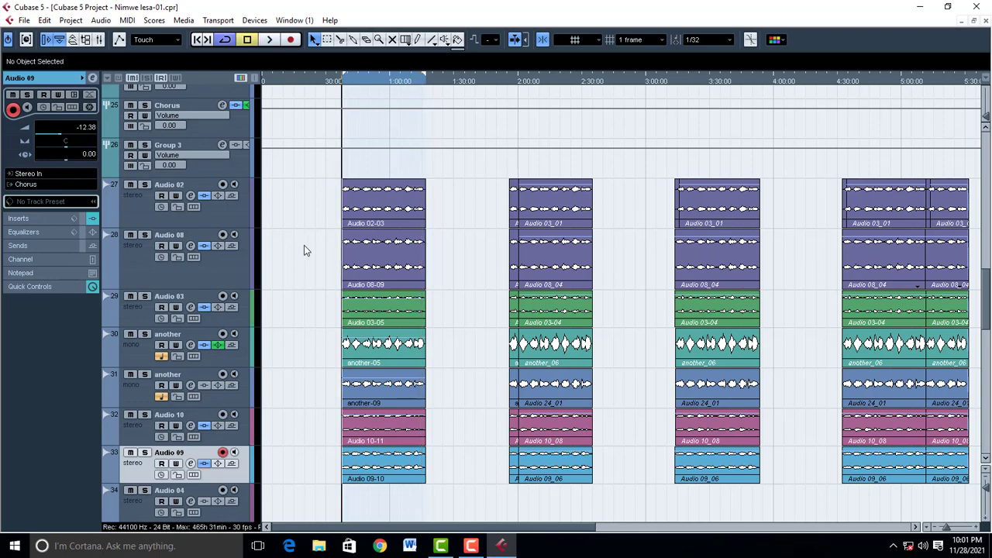
Open the channel settings of the Chorus group track
scroll(304, 244, down, 6)
scroll(304, 245, up, 8)
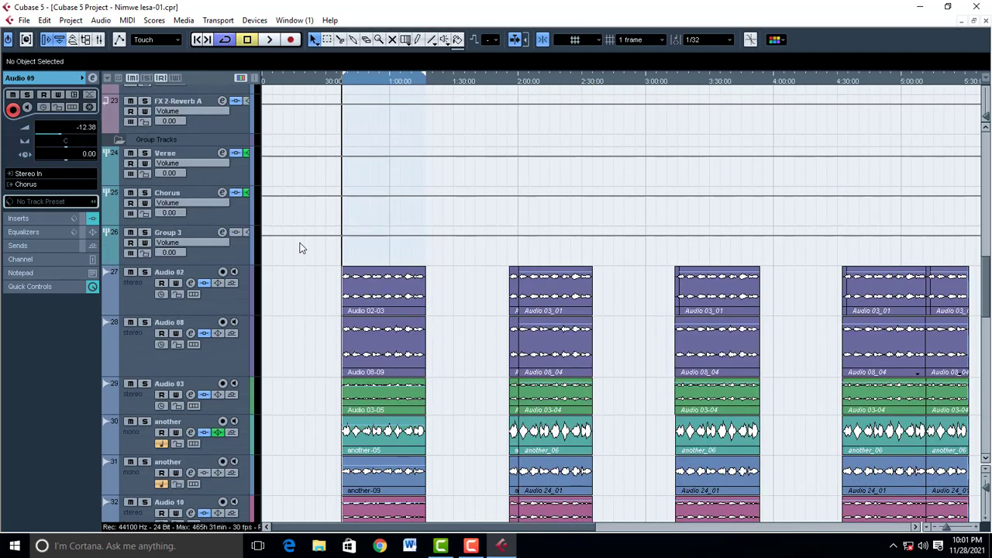
click(221, 193)
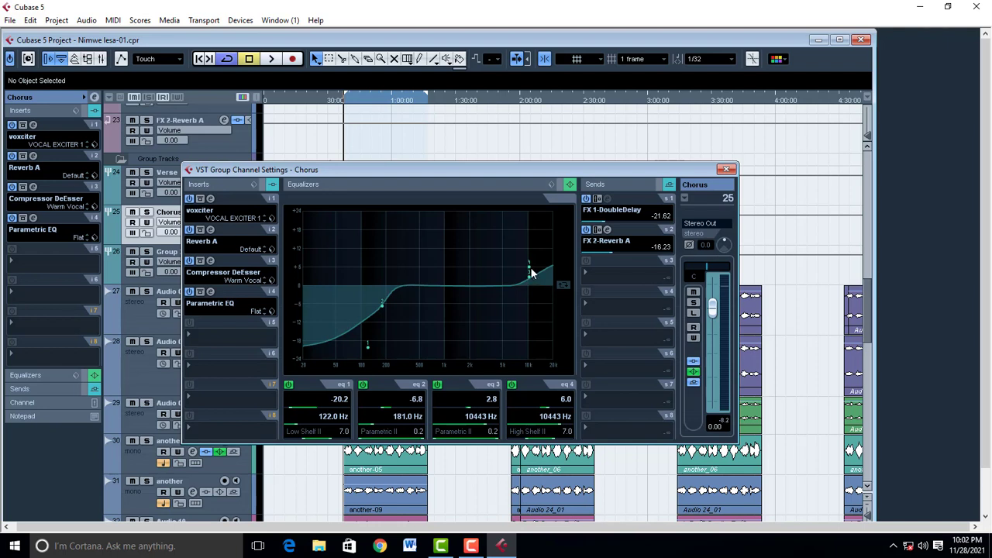
Compare the chorus with the group channel's four EQ bands switched off and back on during playback
click(288, 384)
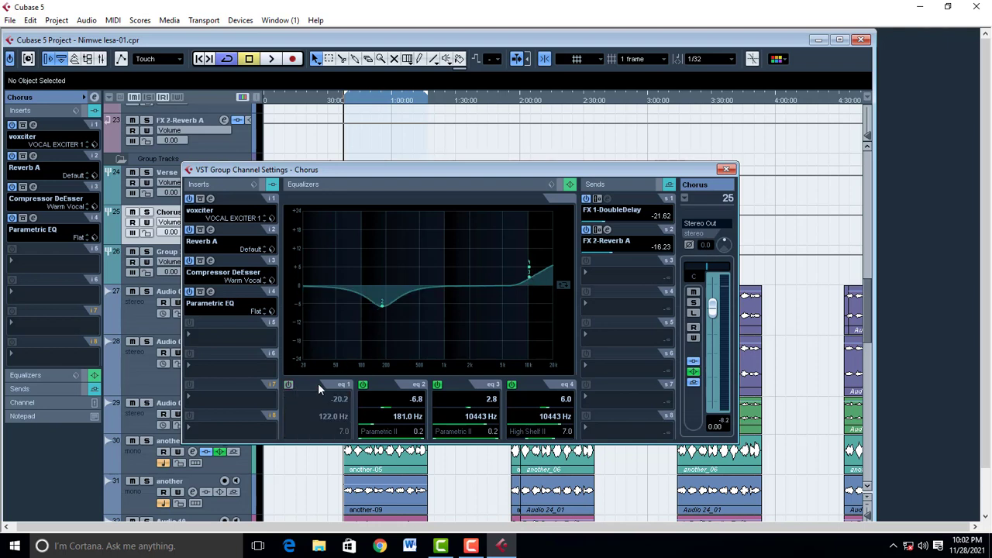
click(362, 384)
click(439, 385)
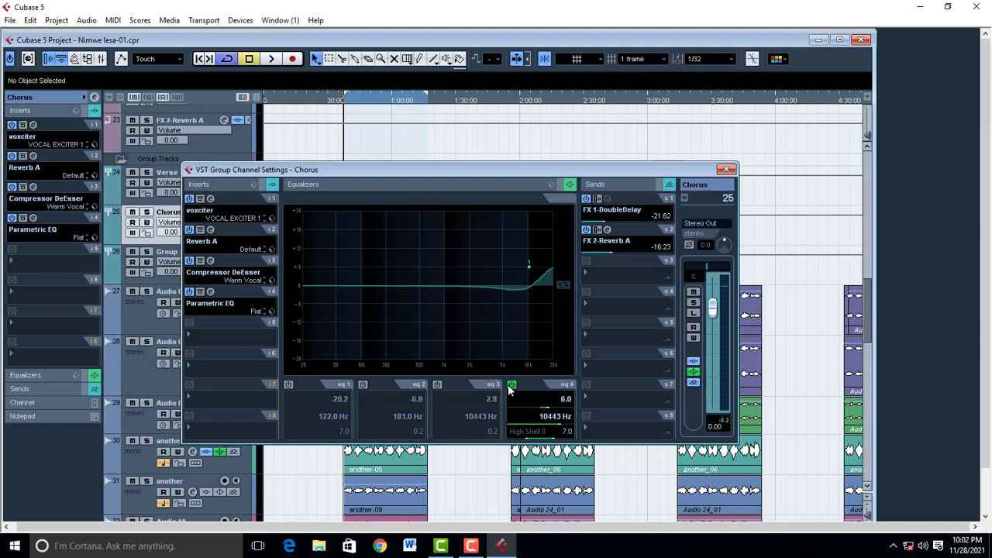
click(511, 385)
key(space)
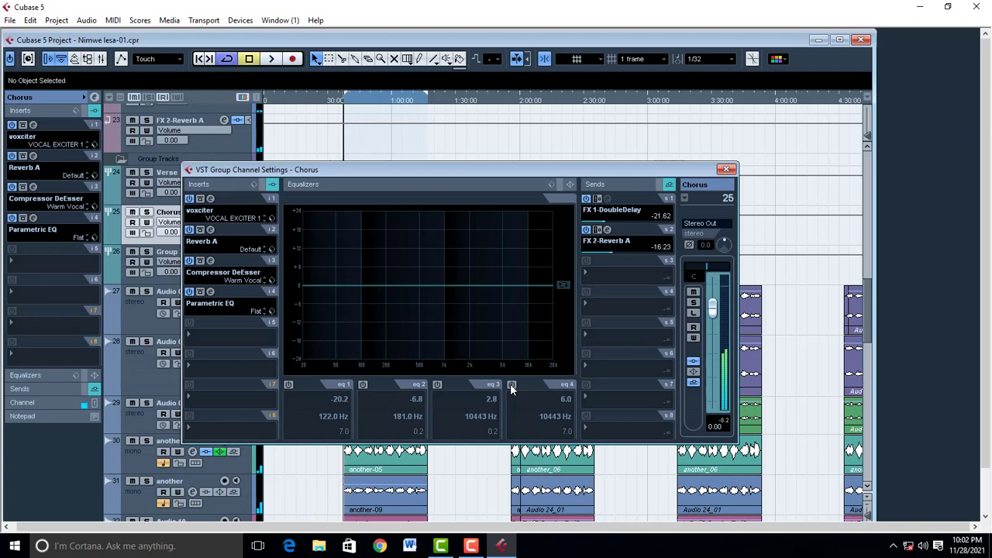
click(511, 387)
click(437, 385)
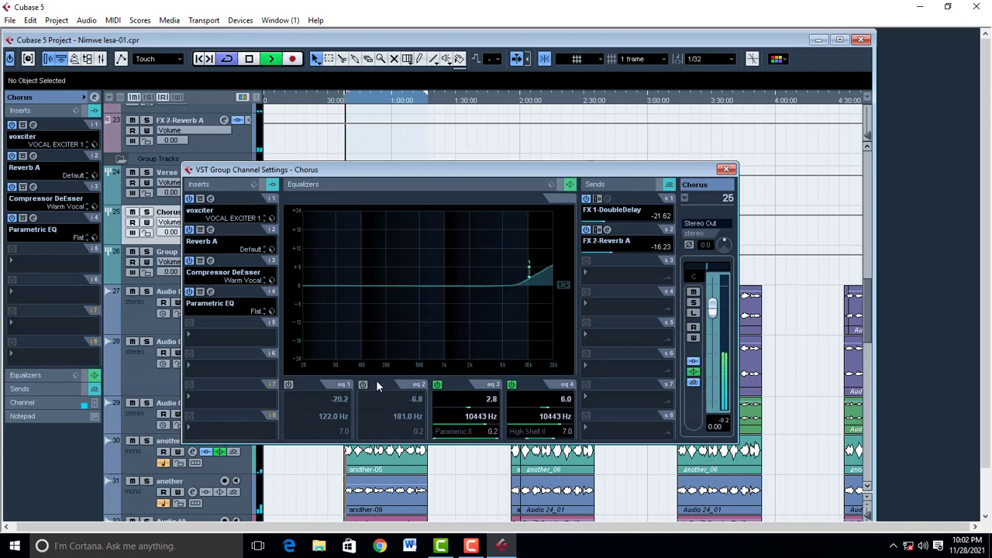
click(363, 385)
click(288, 385)
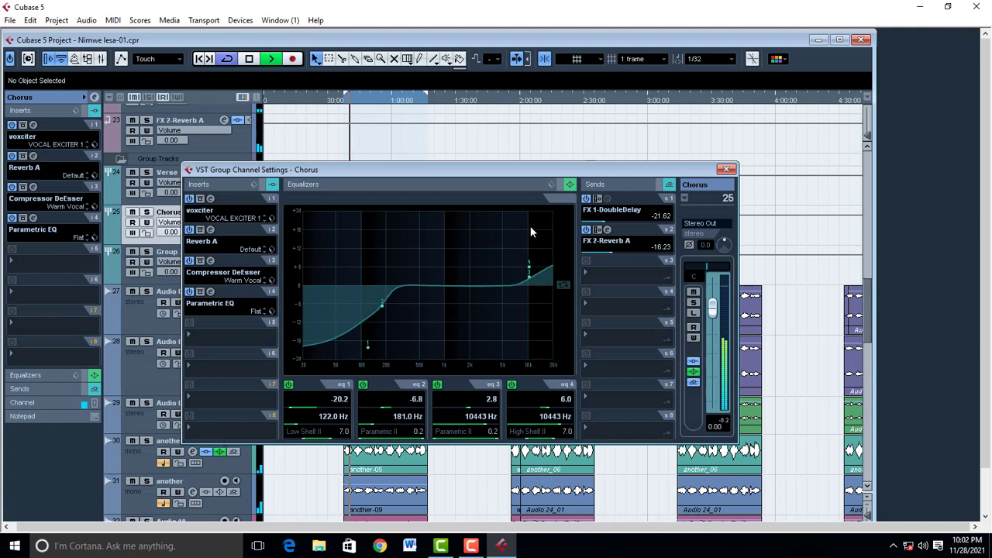
key(space)
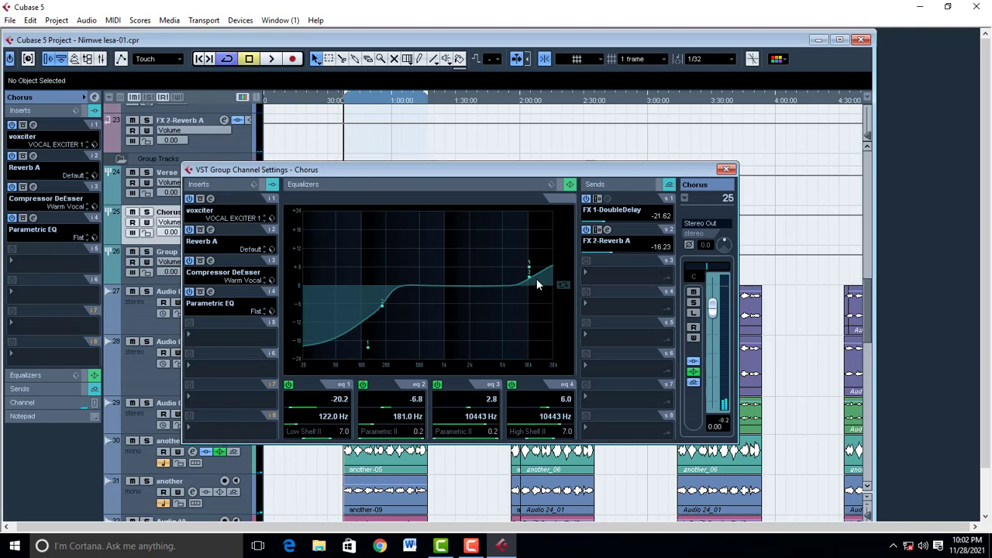
Boost the Chorus group's EQ band 3 to 5.0 dB at 9753 Hz and slightly adjust the low shelf band during playback
drag(530, 281, 526, 274)
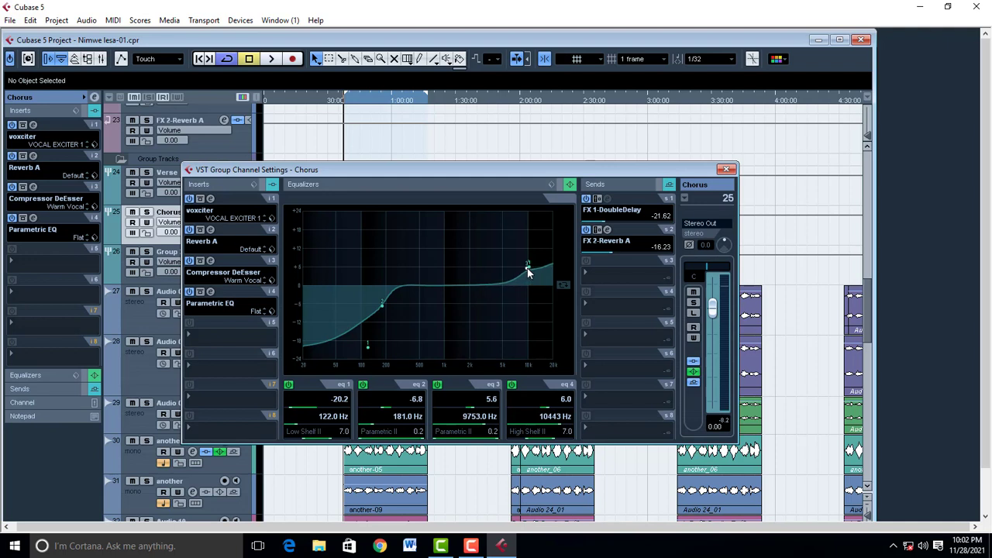
key(space)
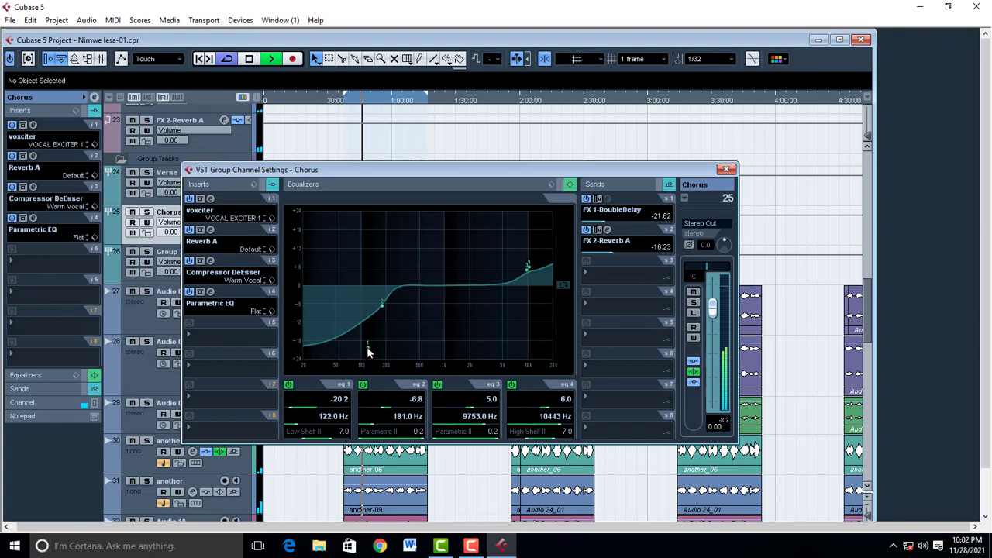
drag(368, 346, 367, 343)
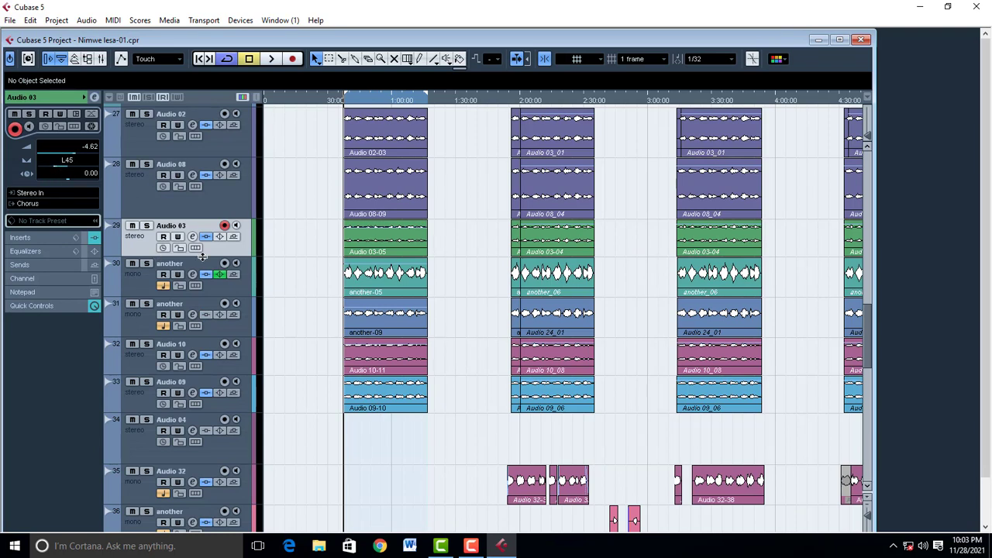
Set the pan of the track 30 vocal to R45 and play the chorus in the maximized project window
click(234, 283)
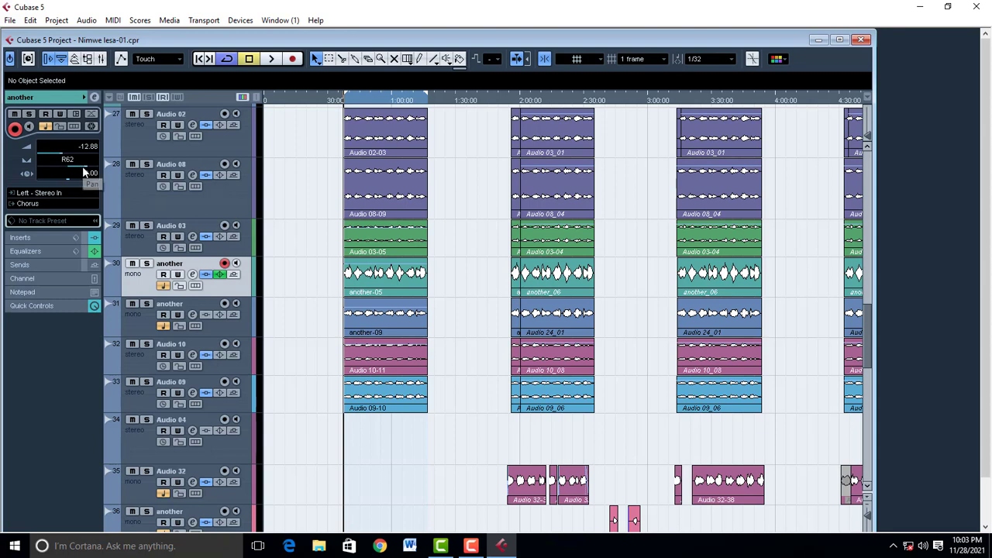
scroll(84, 172, down, 9)
key(space)
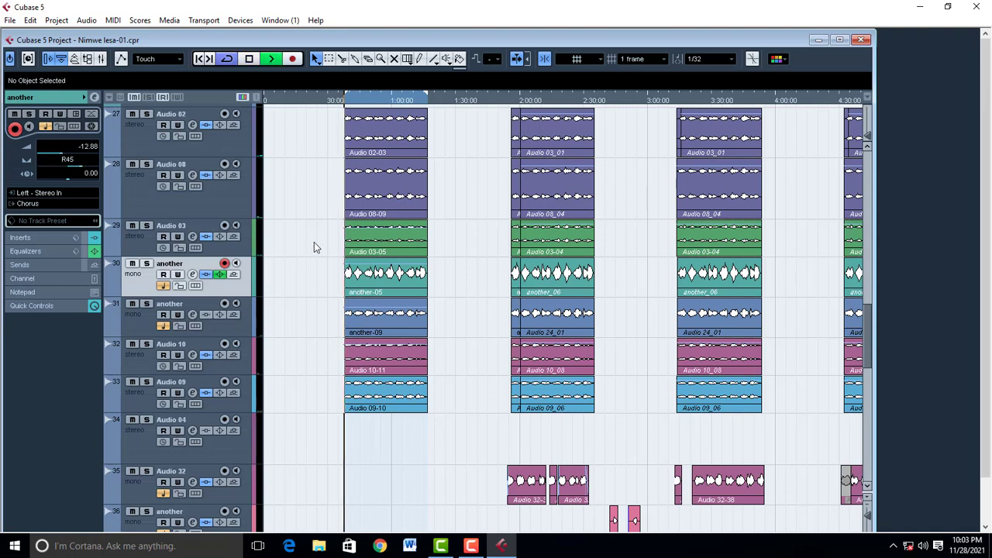
click(839, 39)
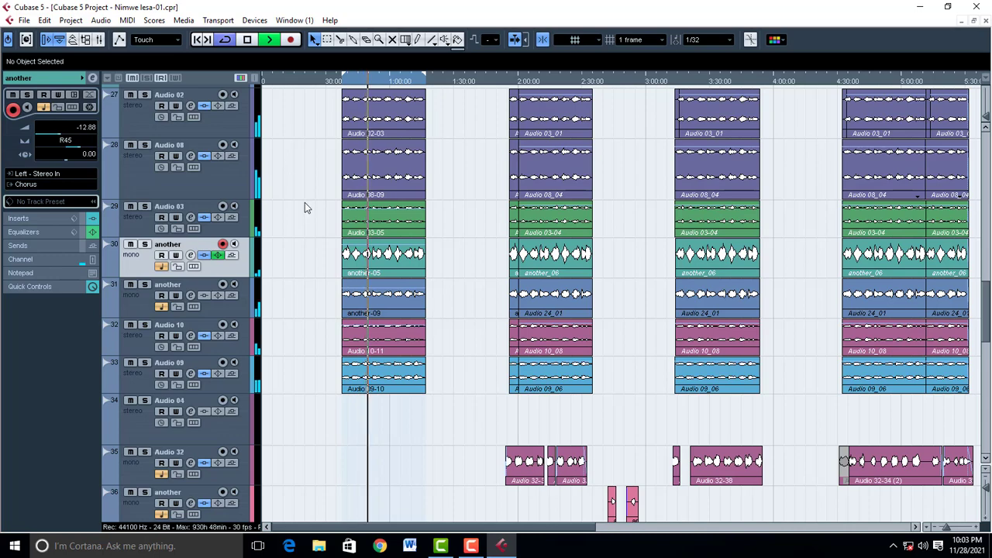
key(space)
Look through the project's track list and select the Chorus group track
scroll(299, 270, down, 10)
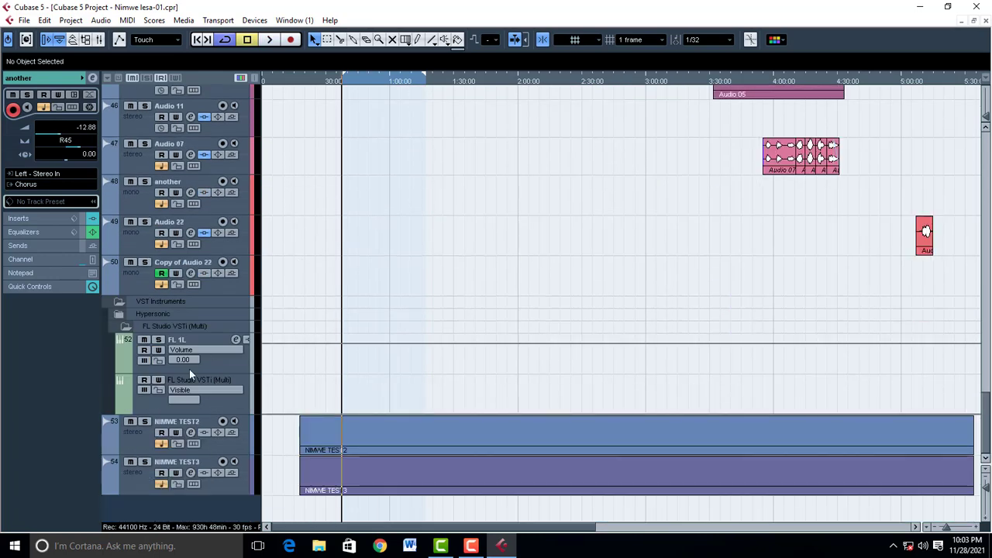
scroll(324, 274, up, 15)
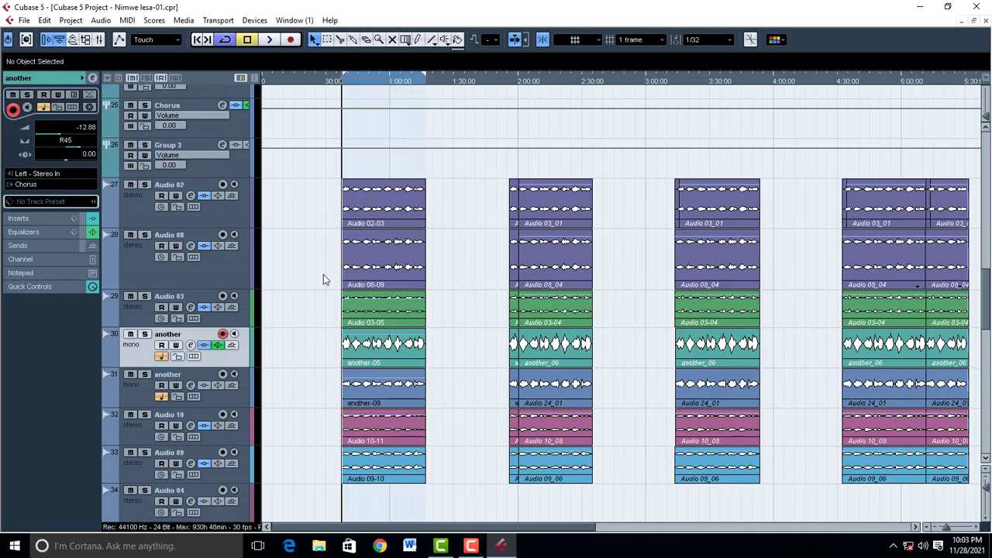
scroll(324, 274, up, 3)
click(198, 282)
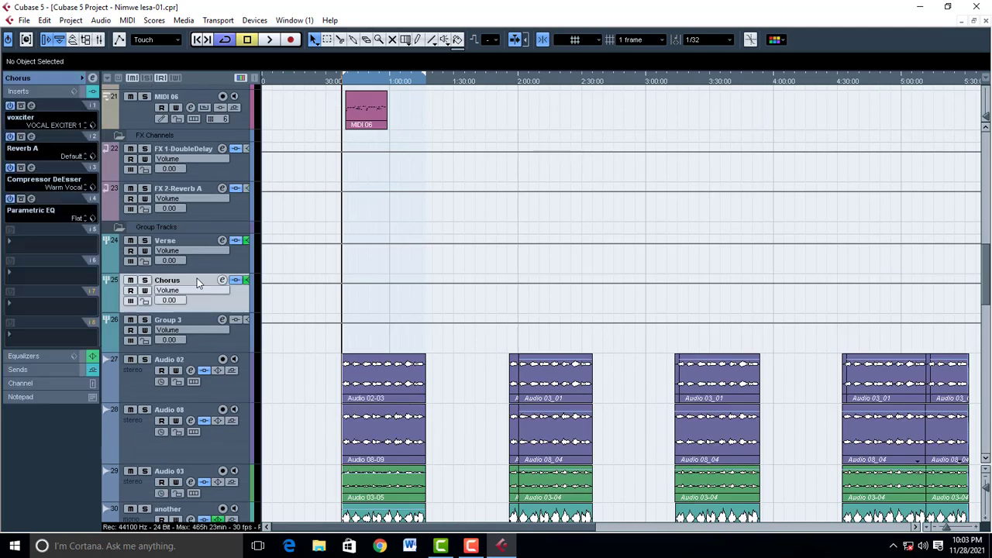
Insert Virtual Mix Rack in the Chorus group's fifth insert slot and strip it down to the FG-401 and FG-S modules
click(27, 247)
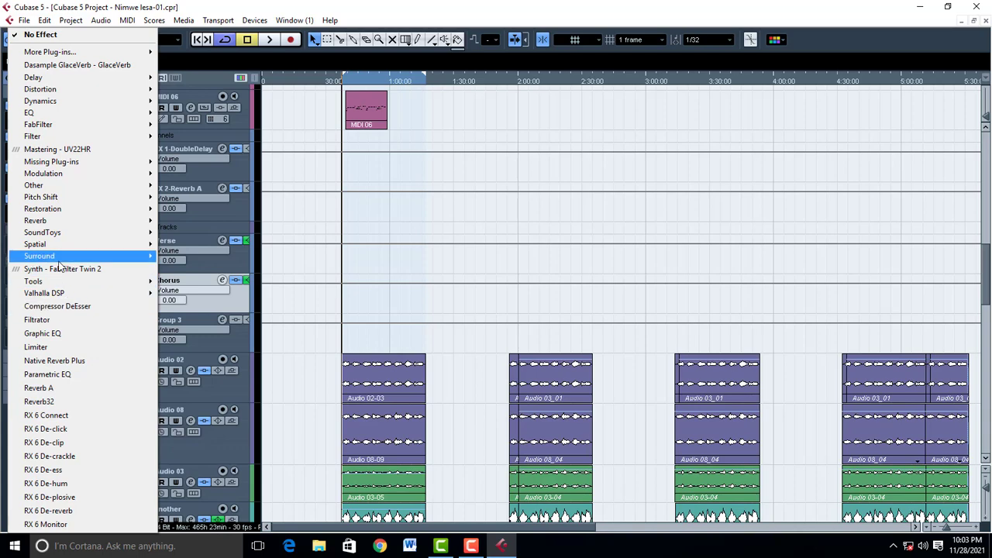
click(205, 246)
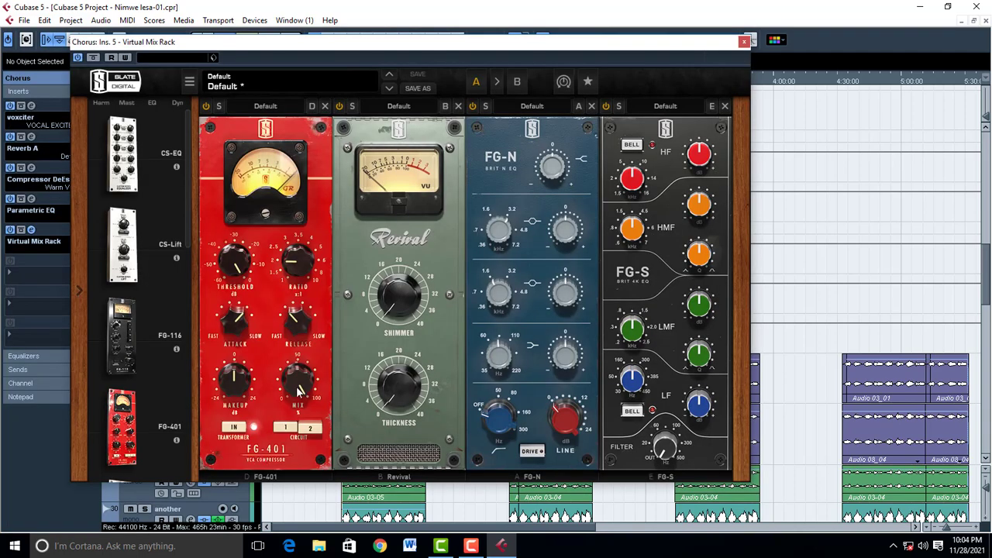
click(458, 106)
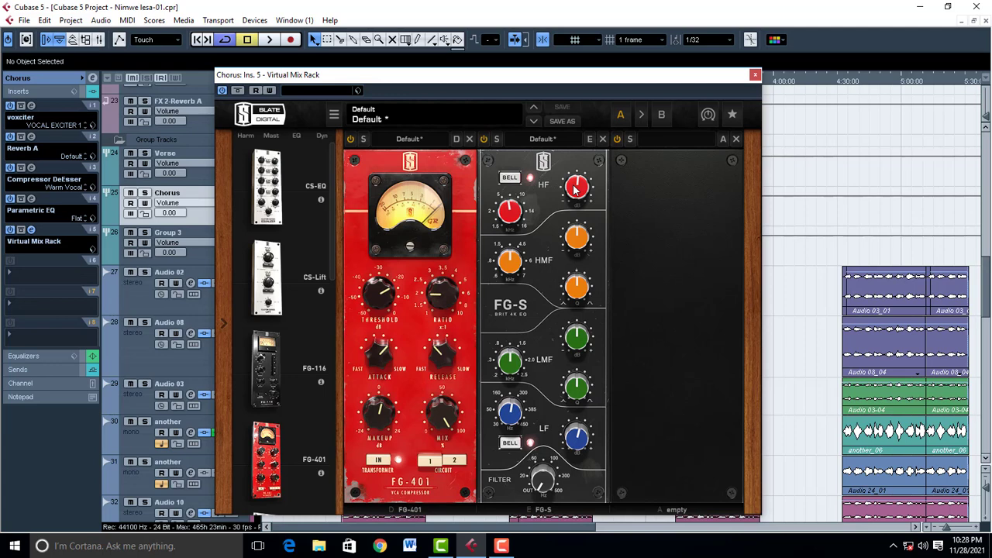
Switch the FG-401 compressor to circuit 2 in the Chorus group's Virtual Mix Rack
mouse_move(579, 195)
mouse_move(377, 304)
mouse_move(445, 294)
click(449, 463)
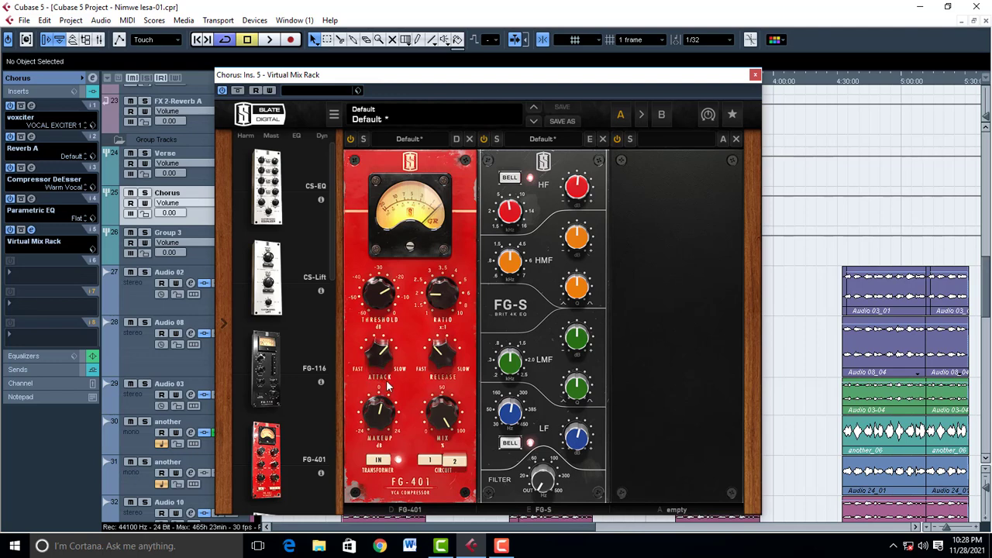
Audition the chorus through the Virtual Mix Rack, close the plug-in, and play the chorus in the project window
mouse_move(381, 366)
key(space)
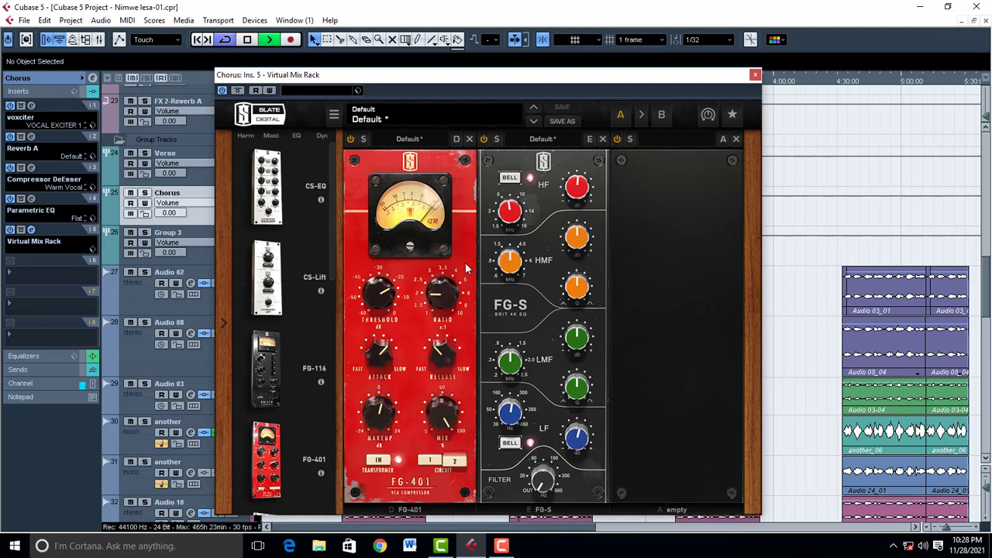
key(space)
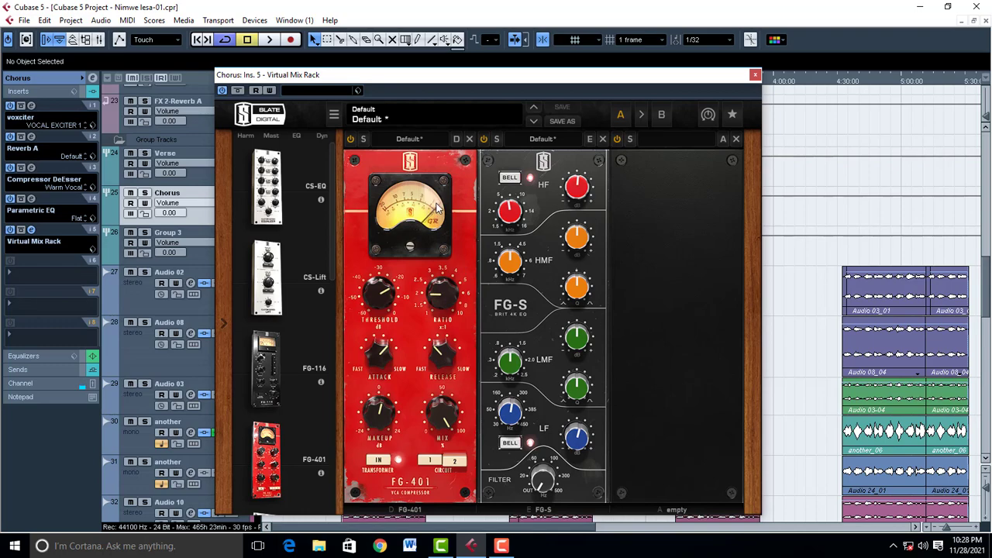
click(755, 76)
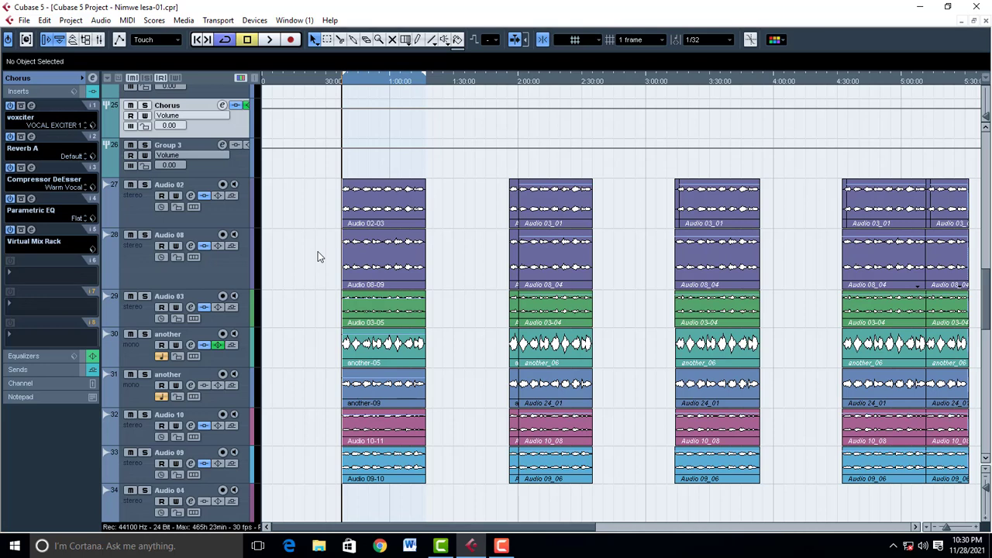
key(space)
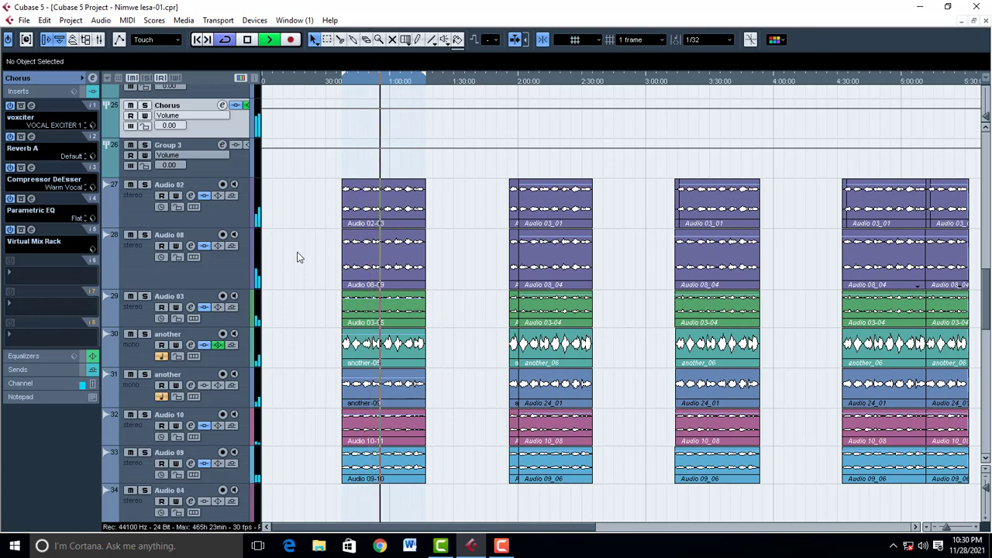
key(space)
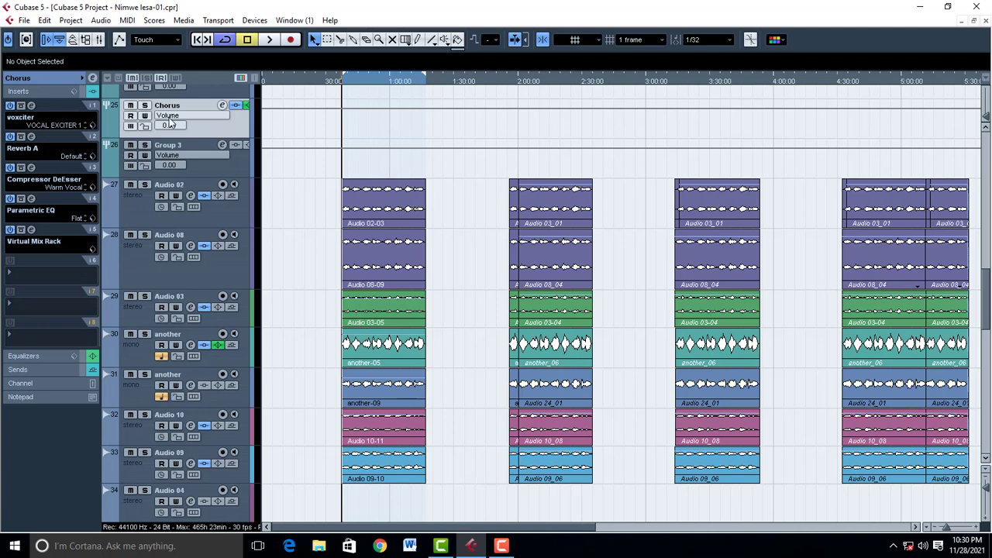
Save all mixer settings to the Desktop as SUBSCRIBERS, close the Mixer, and maximize the project window
click(99, 39)
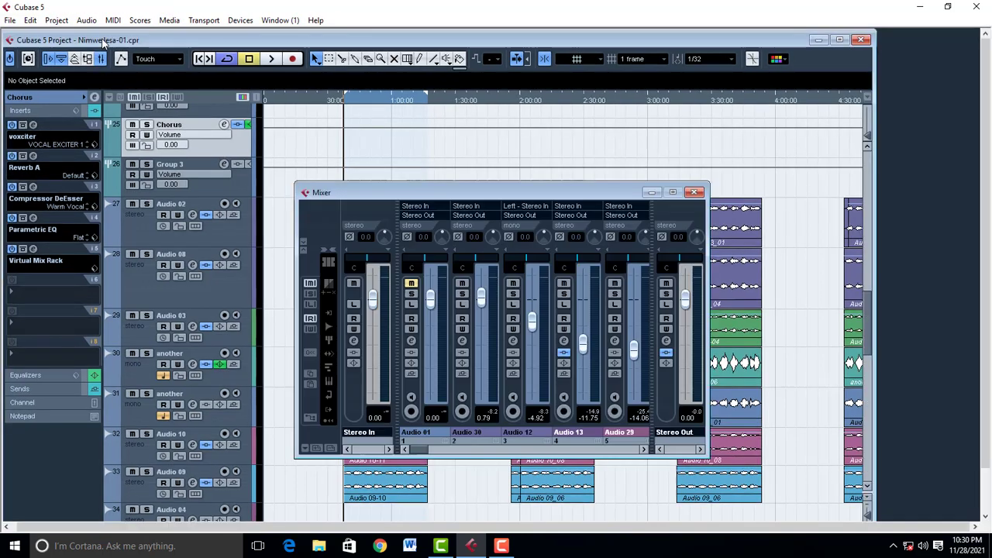
right_click(311, 210)
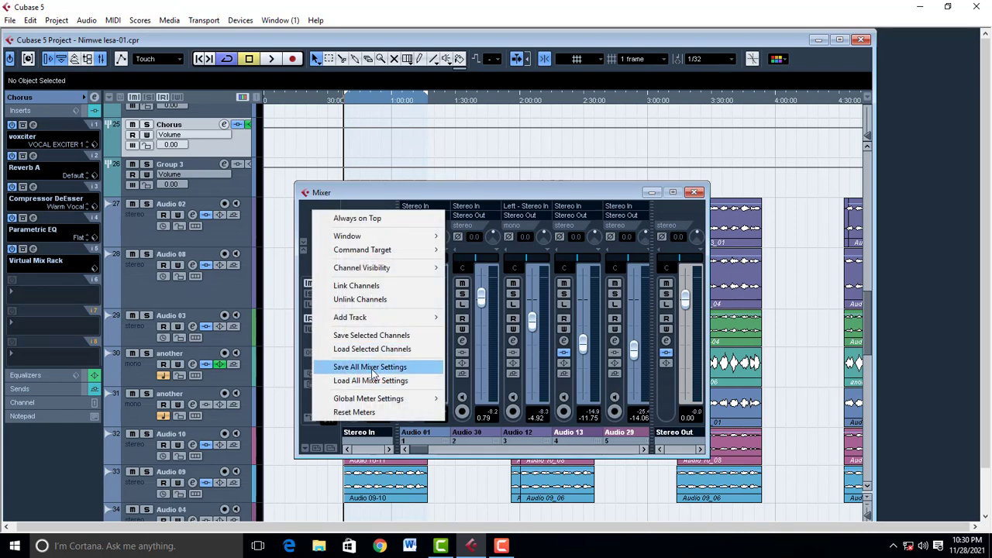
click(370, 368)
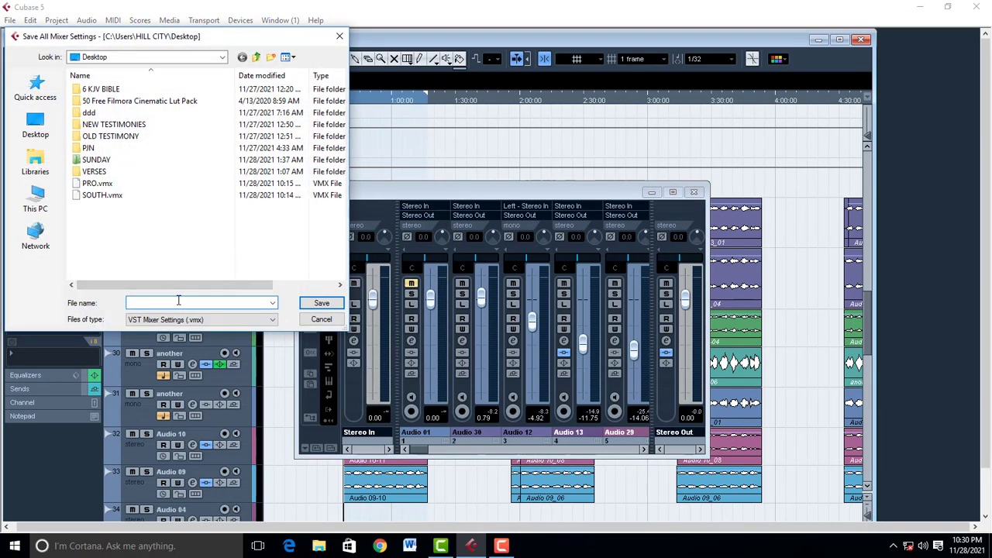
text(SUBSCRIBERS)
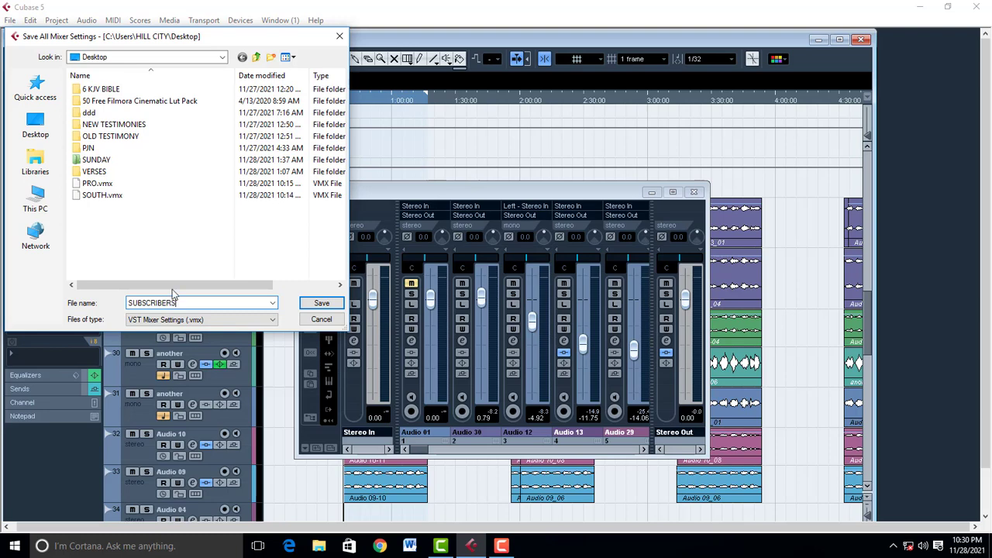
click(35, 128)
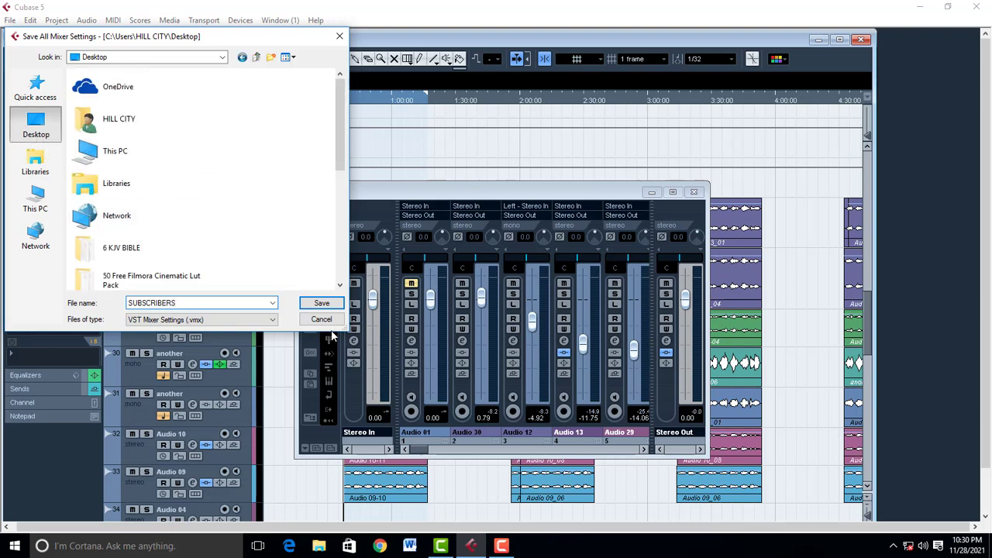
click(321, 303)
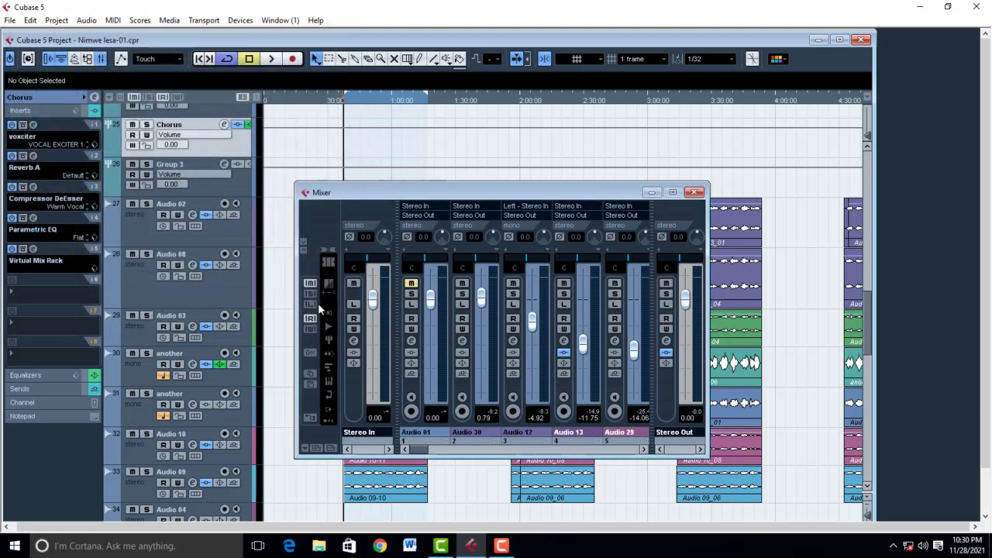
click(694, 193)
click(838, 40)
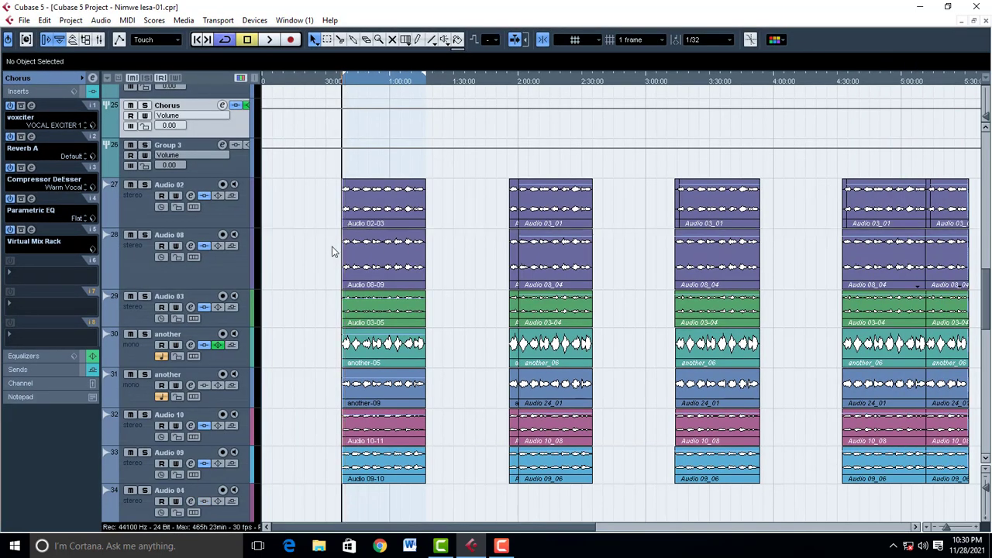
Play the chorus again and look through the project's instrument and percussion tracks
key(space)
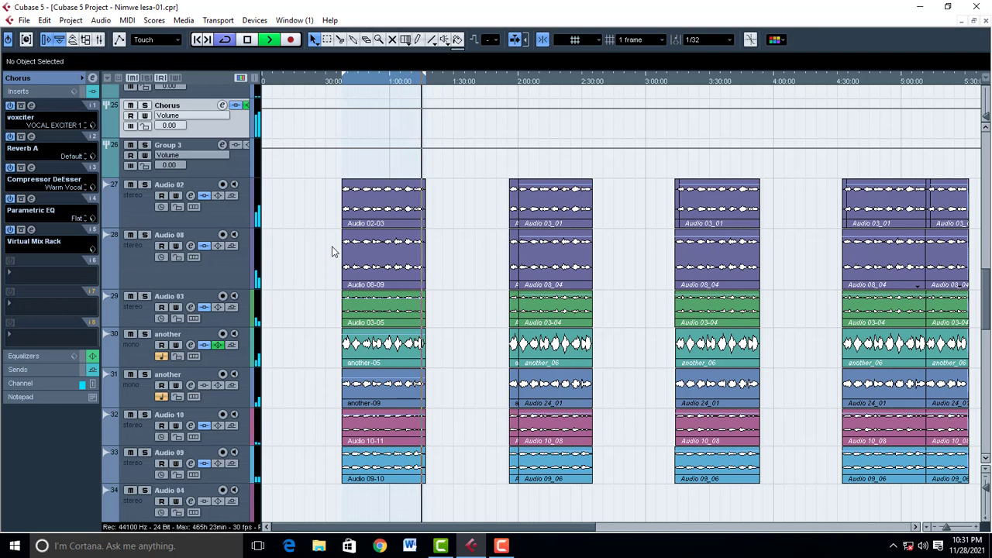
key(space)
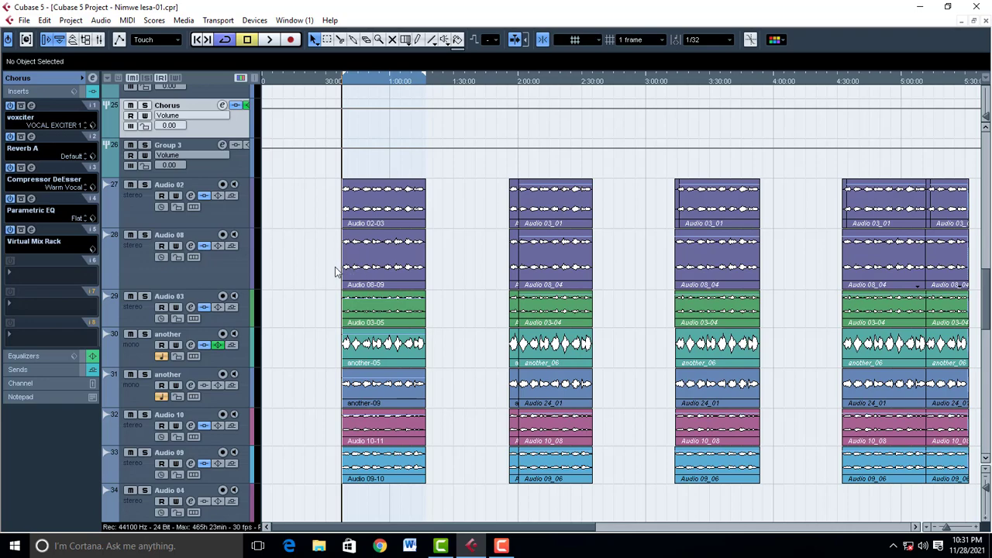
scroll(334, 271, up, 10)
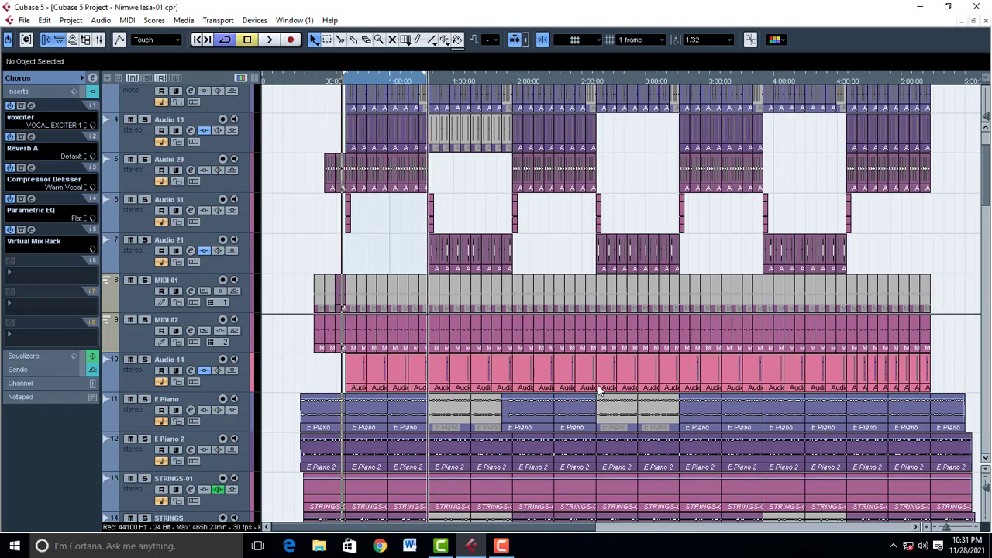
scroll(649, 292, up, 2)
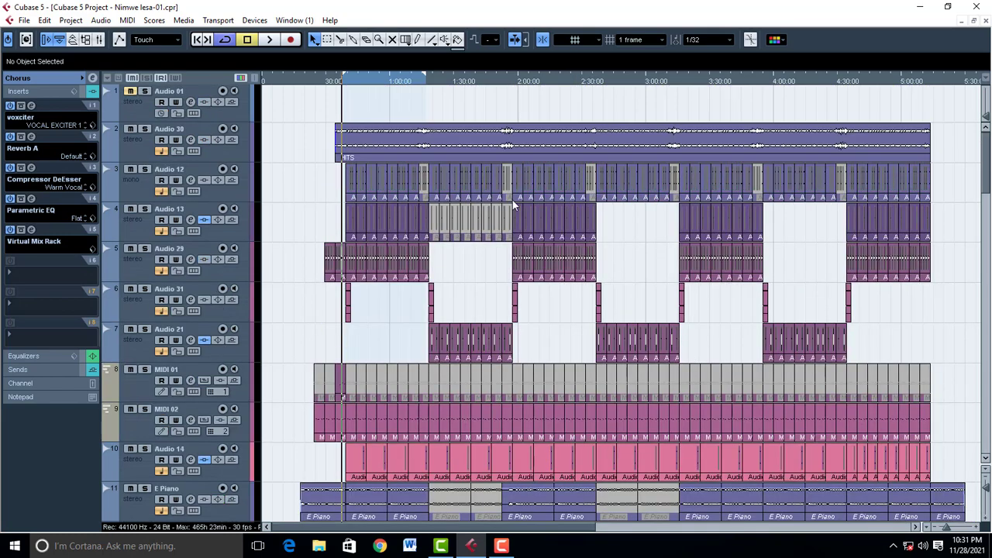
scroll(520, 225, down, 7)
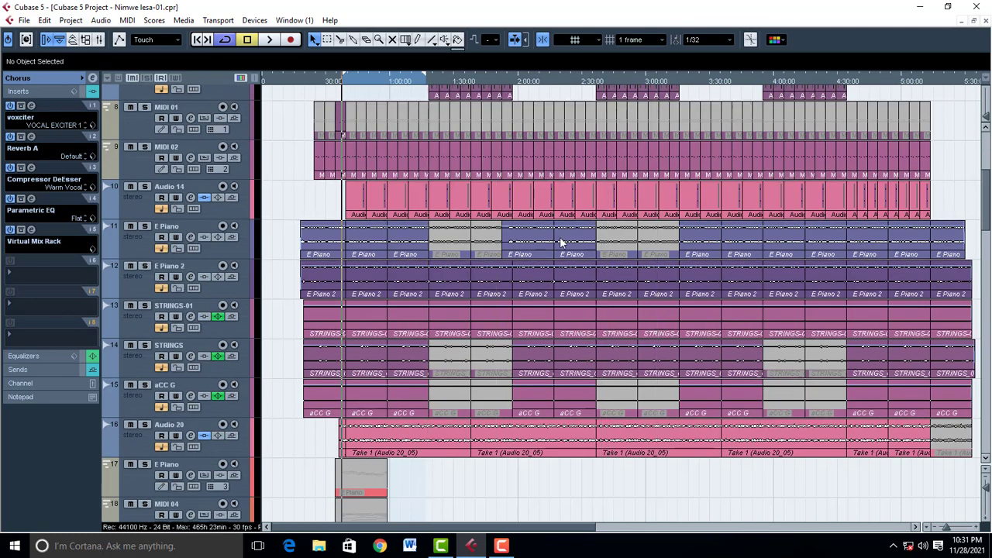